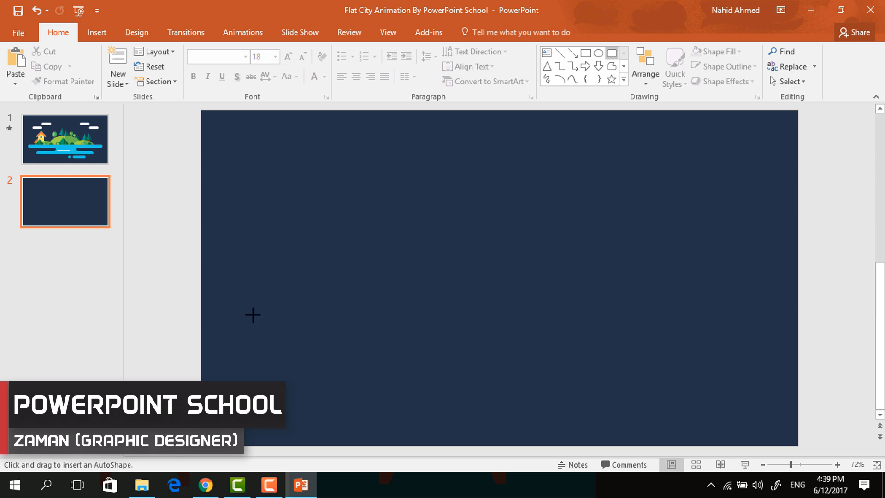
Draw a long, thin, fully rounded pill bar near the slide bottom, filled light blue with no outline
{"action": "mouse_move", "coordinate": [253, 315]}
{"action": "left_mouse_down"}
{"action": "mouse_move", "coordinate": [447, 354]}
{"action": "mouse_move", "coordinate": [744, 344]}
{"action": "left_mouse_up"}
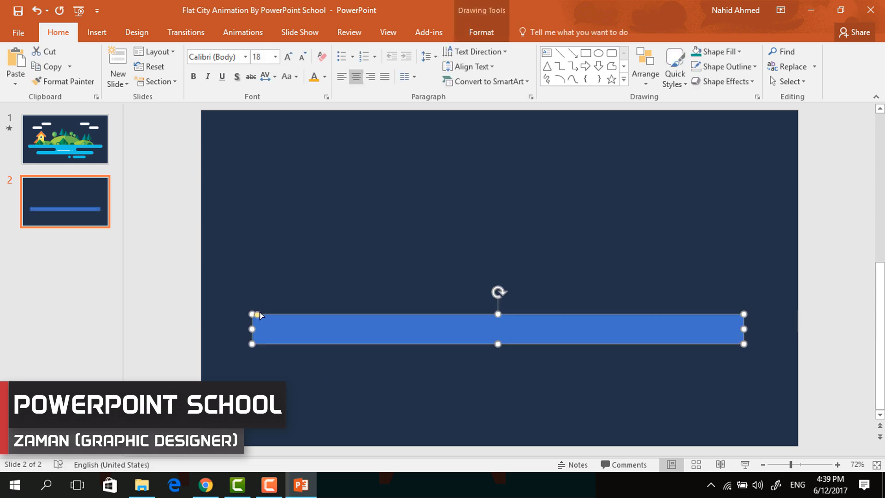
{"action": "left_click_drag", "start_coordinate": [258, 315], "coordinate": [298, 323]}
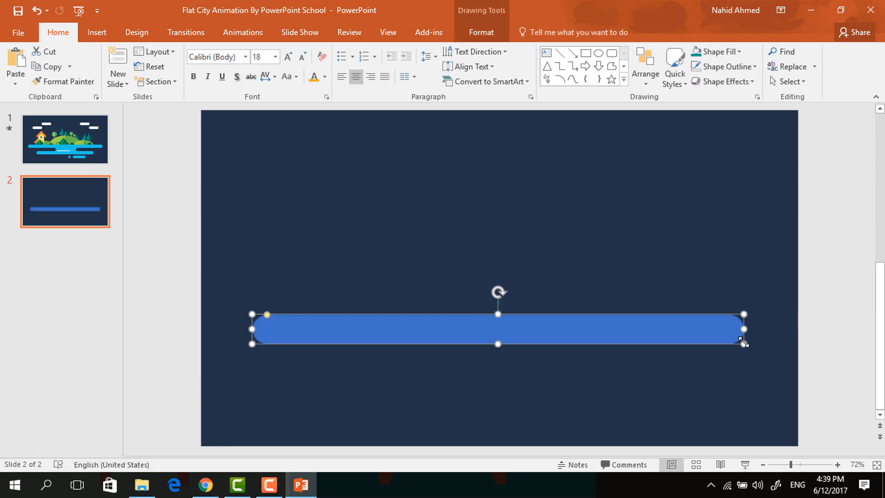
{"action": "left_click_drag", "start_coordinate": [744, 344], "coordinate": [752, 342]}
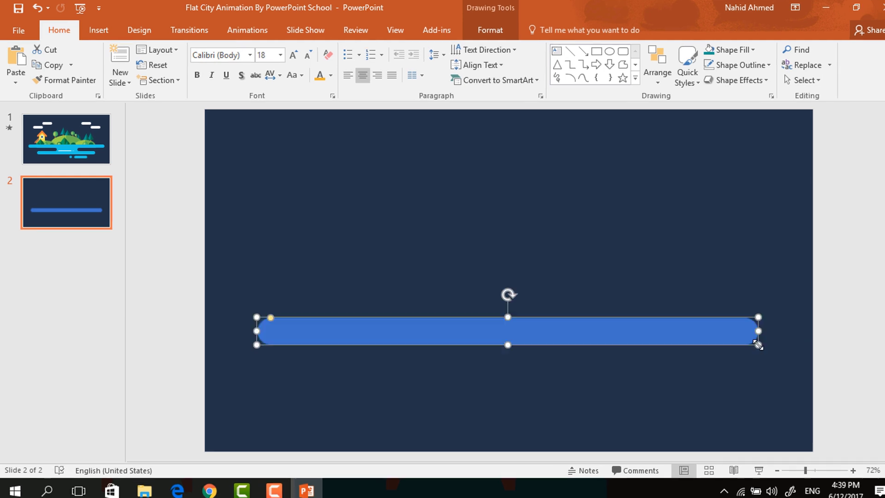
{"action": "left_click", "coordinate": [481, 32]}
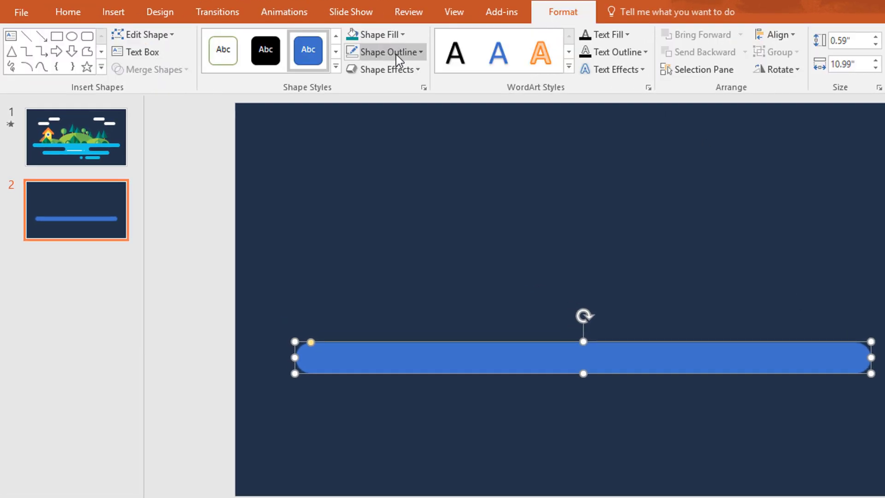
{"action": "left_click", "coordinate": [397, 34]}
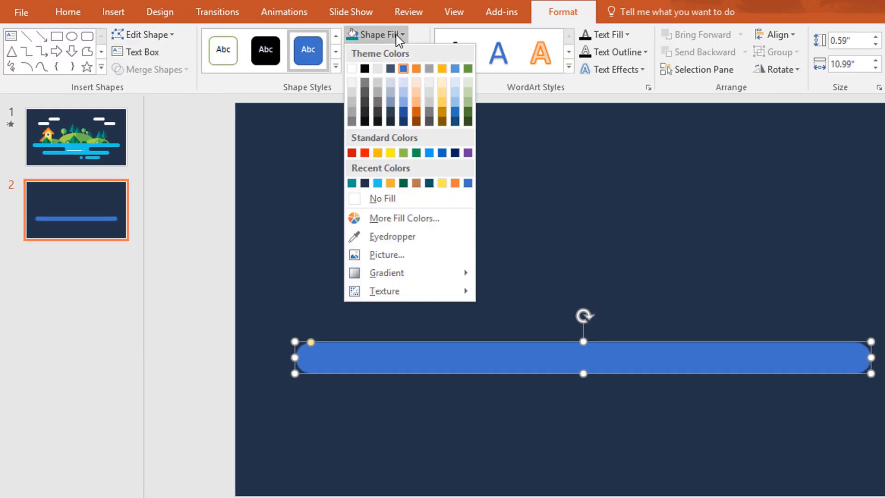
{"action": "left_click", "coordinate": [379, 183]}
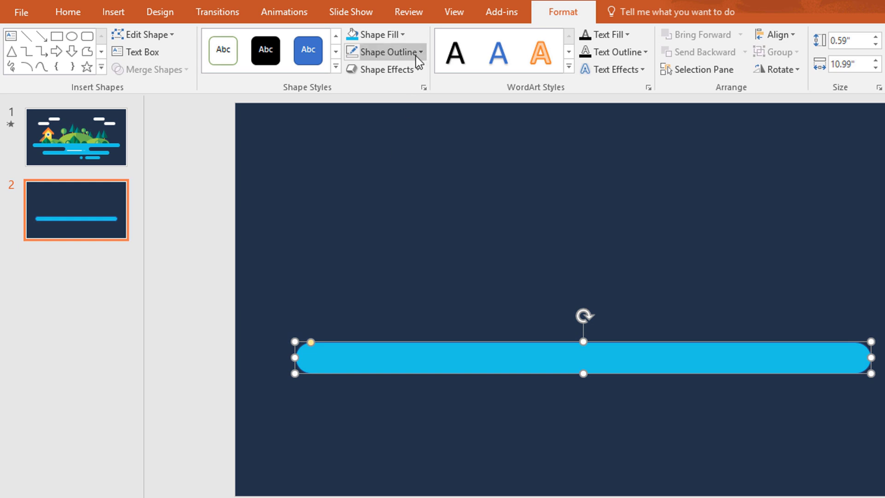
{"action": "left_click", "coordinate": [397, 51]}
{"action": "left_click", "coordinate": [386, 216]}
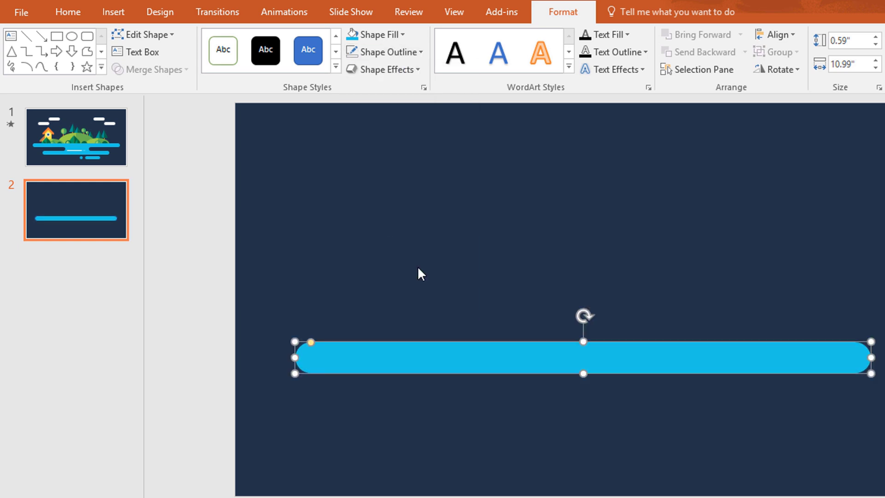
Duplicate the light-blue bar twice, stacking the copies beneath the original
{"action": "key", "text": "ctrl+d"}
{"action": "left_click_drag", "start_coordinate": [415, 341], "coordinate": [406, 384]}
{"action": "key", "text": "ctrl+d"}
{"action": "left_click", "coordinate": [312, 398]}
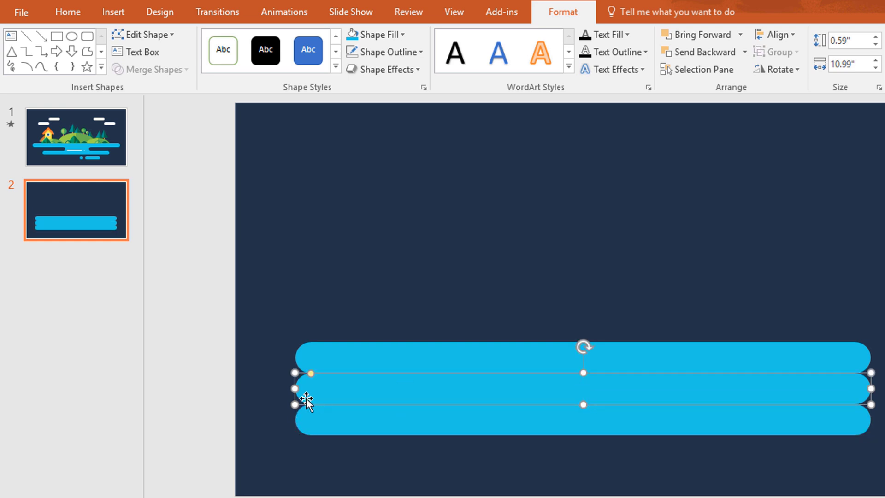
Shorten the middle and bottom bars from both ends and shift the middle bar right
{"action": "left_click_drag", "start_coordinate": [292, 392], "coordinate": [445, 399]}
{"action": "left_click_drag", "start_coordinate": [875, 386], "coordinate": [724, 410]}
{"action": "left_click", "coordinate": [292, 420]}
{"action": "left_click_drag", "start_coordinate": [293, 419], "coordinate": [368, 427]}
{"action": "left_click_drag", "start_coordinate": [871, 419], "coordinate": [813, 427]}
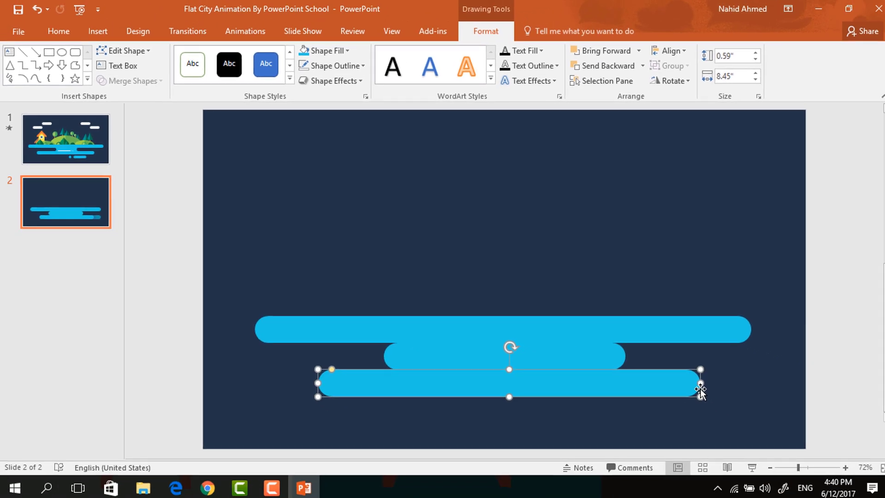
{"action": "left_click", "coordinate": [599, 359]}
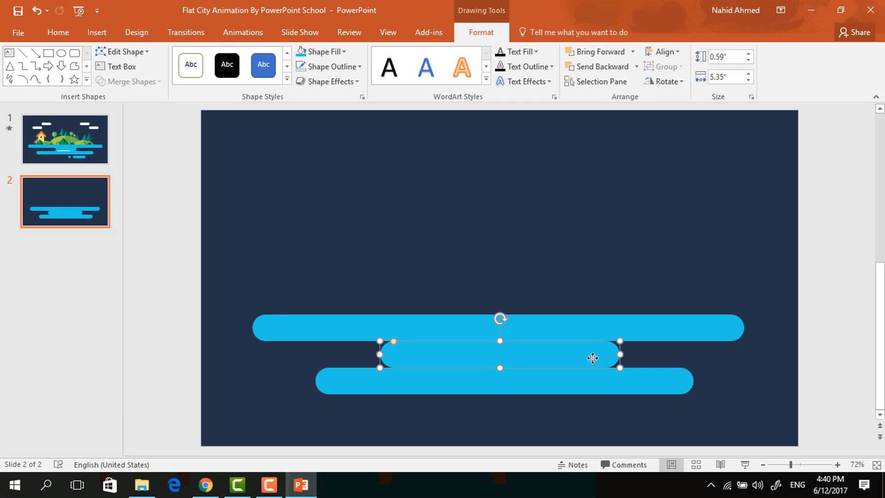
{"action": "key", "text": "ctrl+z"}
{"action": "left_click_drag", "start_coordinate": [573, 368], "coordinate": [731, 362]}
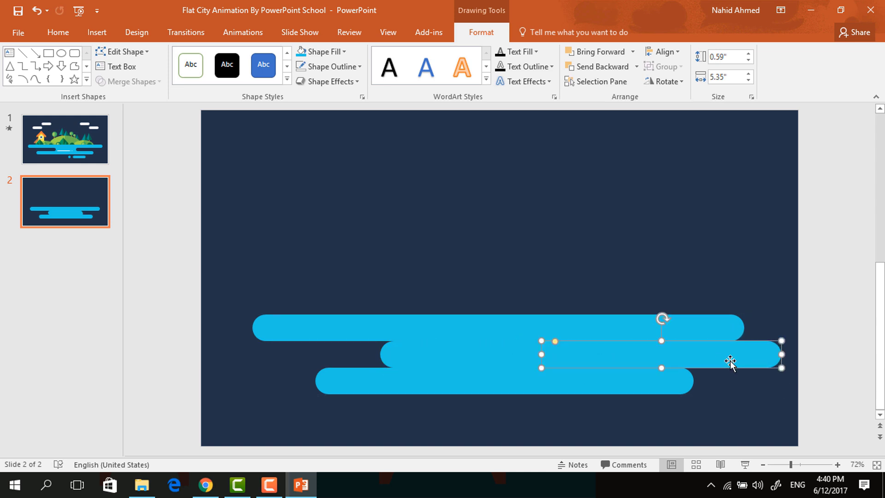
Lay a shortened dark navy bar over the middle bar's left side, then make and duplicate a short light-blue piece
{"action": "left_click", "coordinate": [339, 54]}
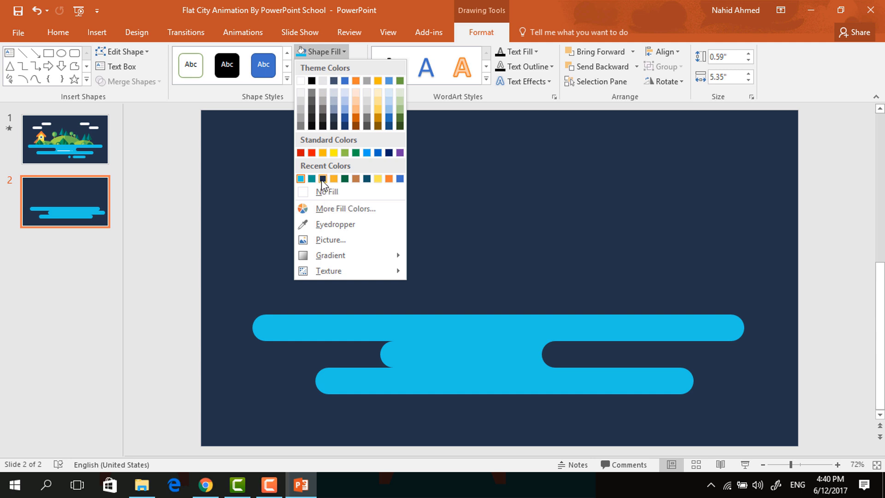
{"action": "left_click", "coordinate": [322, 179]}
{"action": "left_click_drag", "start_coordinate": [541, 355], "coordinate": [572, 361]}
{"action": "left_click_drag", "start_coordinate": [663, 362], "coordinate": [308, 358]}
{"action": "left_click_drag", "start_coordinate": [439, 354], "coordinate": [490, 413]}
{"action": "left_click_drag", "start_coordinate": [425, 427], "coordinate": [312, 222]}
{"action": "key", "text": "ctrl+d"}
Fill the short bar white, narrow it into the sky, and place a copy at top right
{"action": "left_click", "coordinate": [325, 52]}
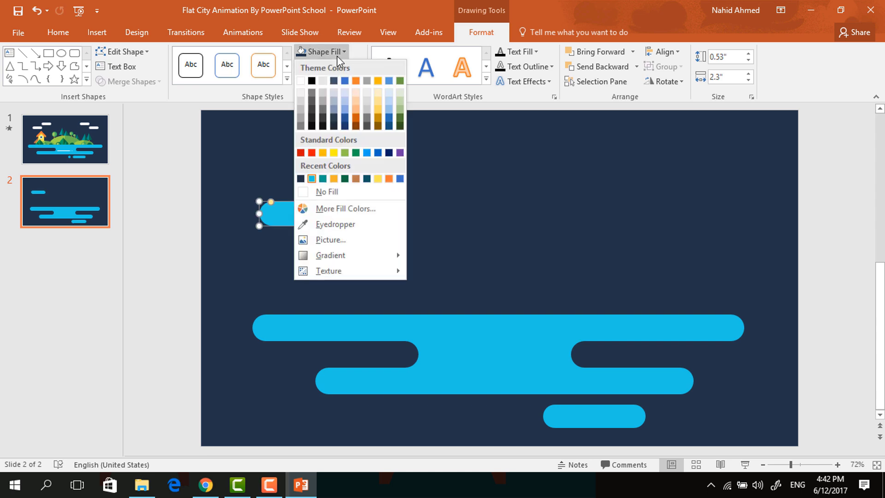
{"action": "left_click", "coordinate": [301, 81]}
{"action": "left_click_drag", "start_coordinate": [363, 213], "coordinate": [651, 196]}
{"action": "left_click_drag", "start_coordinate": [688, 202], "coordinate": [624, 165], "text": "ctrl"}
Pull a copy of the top-left white bar down and shrink it into a thin water streak
{"action": "left_click", "coordinate": [397, 162]}
{"action": "left_click_drag", "start_coordinate": [392, 162], "coordinate": [491, 354], "text": "ctrl"}
{"action": "left_click_drag", "start_coordinate": [436, 343], "coordinate": [441, 363]}
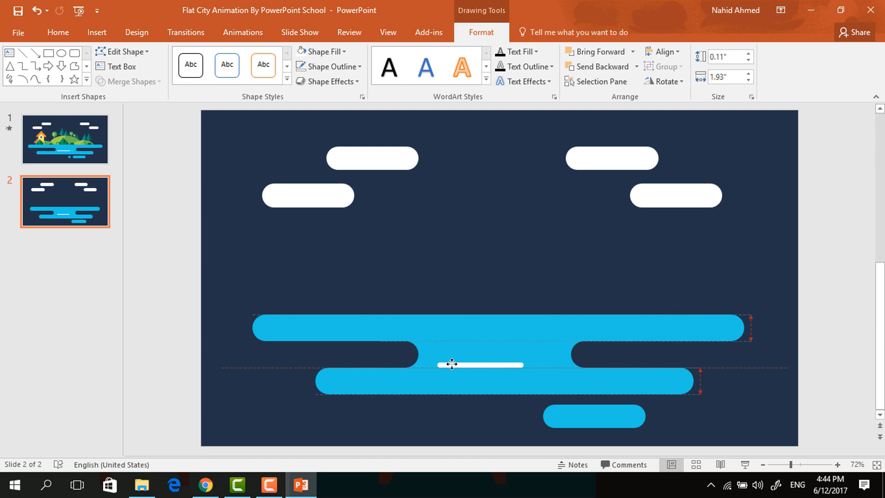
{"action": "left_click", "coordinate": [553, 162]}
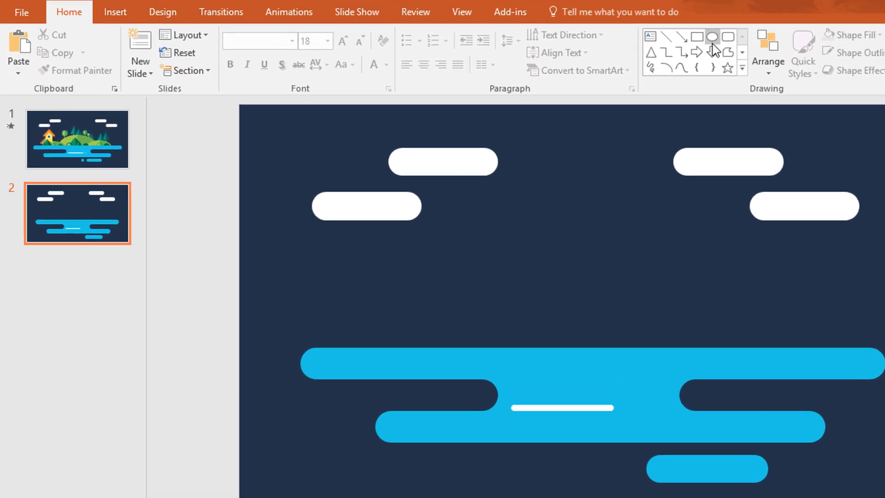
Add a light-blue circle with no outline beside the short bottom bar
{"action": "left_click_drag", "start_coordinate": [577, 444], "coordinate": [619, 469]}
{"action": "scroll", "coordinate": [641, 494], "scroll_direction": "up", "scroll_amount": 3}
{"action": "left_click_drag", "start_coordinate": [610, 429], "coordinate": [620, 429]}
{"action": "left_click", "coordinate": [573, 12]}
{"action": "left_click", "coordinate": [386, 36]}
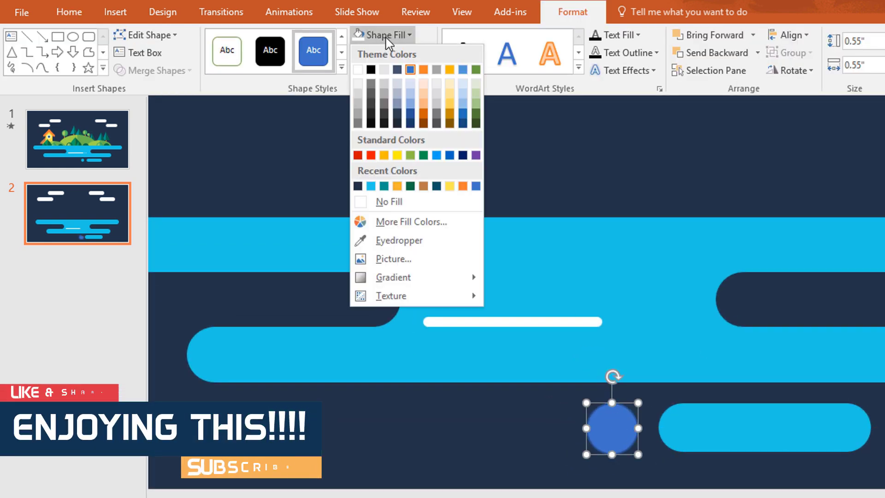
{"action": "left_click", "coordinate": [370, 185]}
{"action": "left_click", "coordinate": [402, 53]}
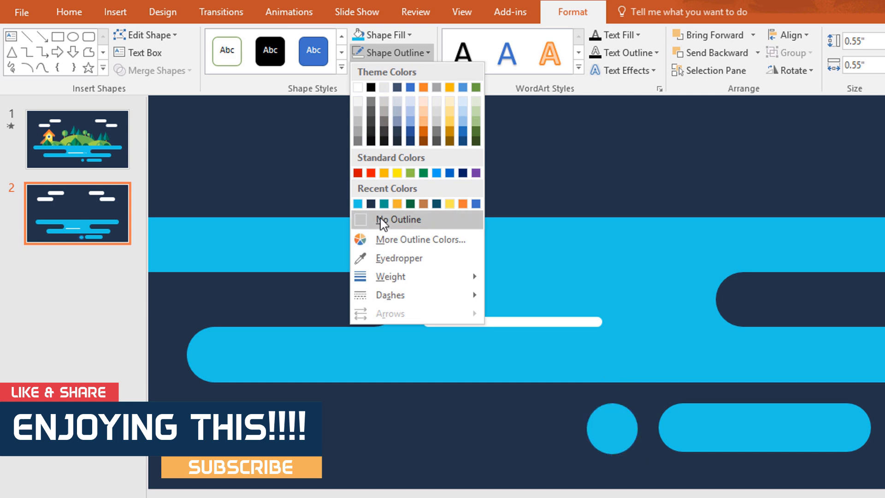
{"action": "left_click", "coordinate": [381, 220]}
Duplicate the circle, fill it white, and place it as a tiny dot right after the streak
{"action": "key", "text": "ctrl+d"}
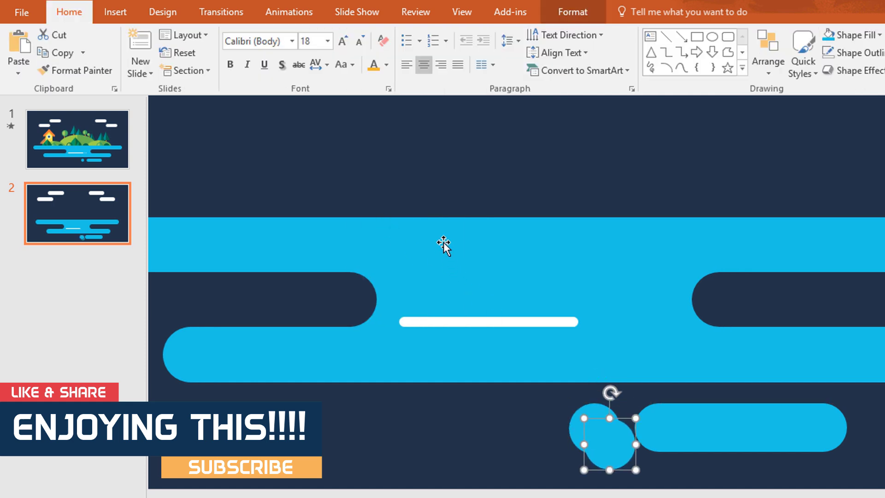
{"action": "left_click", "coordinate": [594, 9]}
{"action": "left_click", "coordinate": [395, 35]}
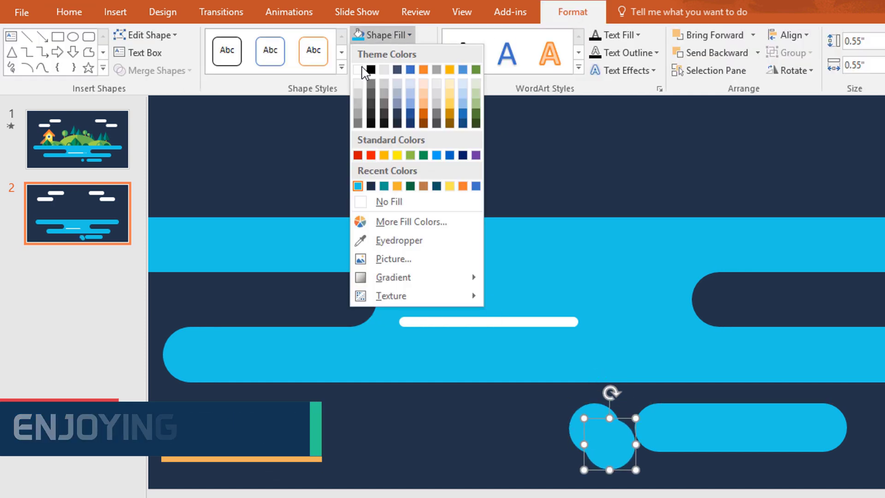
{"action": "left_click", "coordinate": [359, 69]}
{"action": "left_click_drag", "start_coordinate": [605, 450], "coordinate": [622, 335]}
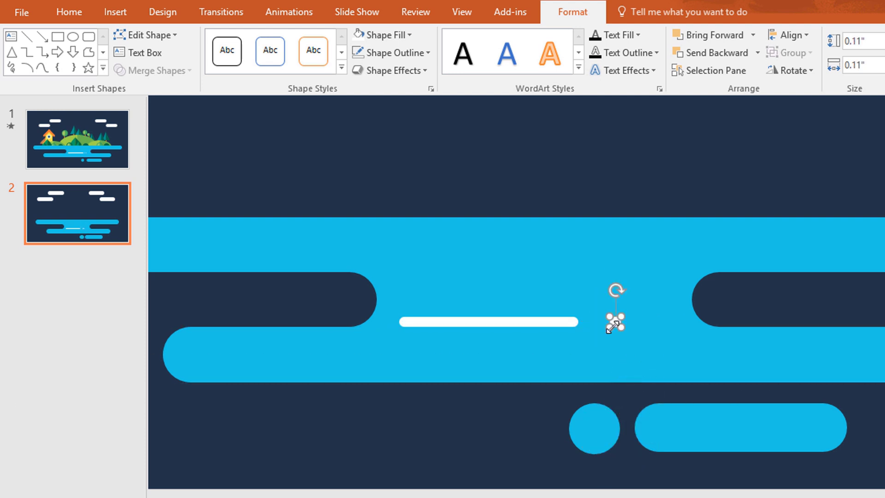
{"action": "scroll", "coordinate": [621, 335], "scroll_direction": "up", "scroll_amount": 5}
{"action": "left_click_drag", "start_coordinate": [617, 301], "coordinate": [542, 305]}
Add a second tiny white dot beside the first one
{"action": "key", "text": "ctrl+d"}
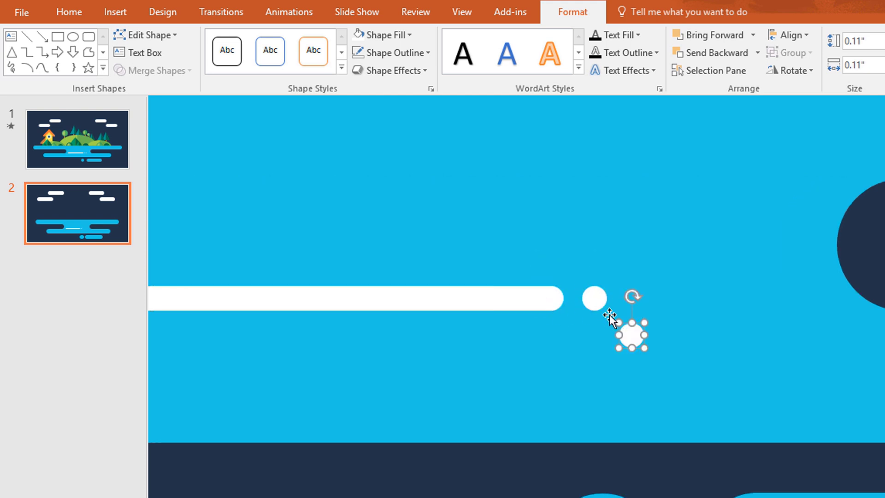
{"action": "left_click_drag", "start_coordinate": [632, 329], "coordinate": [631, 298]}
{"action": "left_click", "coordinate": [663, 455]}
{"action": "scroll", "coordinate": [663, 456], "scroll_direction": "down", "scroll_amount": 5}
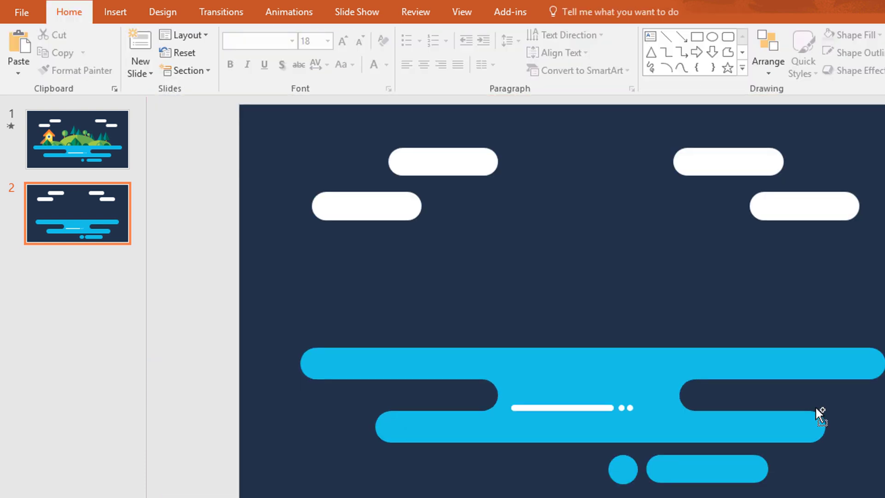
Draw a large oval above the water bars and subtract a rectangle to leave its left half
{"action": "left_click", "coordinate": [718, 38]}
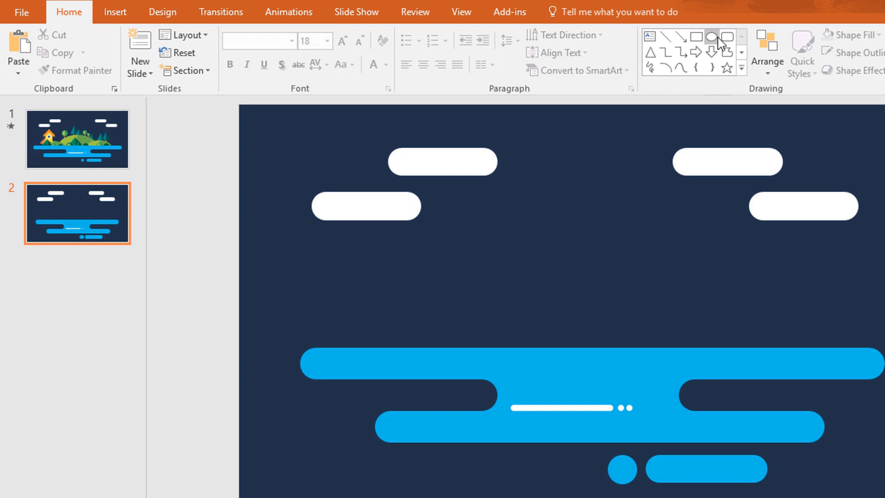
{"action": "mouse_move", "coordinate": [492, 286]}
{"action": "left_mouse_down"}
{"action": "mouse_move", "coordinate": [713, 458]}
{"action": "mouse_move", "coordinate": [749, 443]}
{"action": "left_mouse_up"}
{"action": "mouse_move", "coordinate": [659, 376]}
{"action": "left_mouse_down"}
{"action": "mouse_move", "coordinate": [643, 361]}
{"action": "mouse_move", "coordinate": [624, 284]}
{"action": "left_mouse_up"}
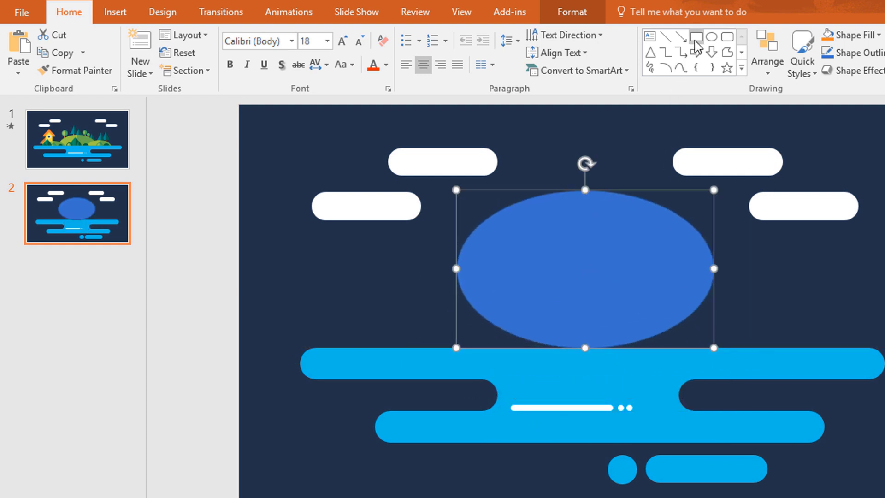
{"action": "left_click_drag", "start_coordinate": [585, 176], "coordinate": [737, 354]}
{"action": "left_click", "coordinate": [533, 225]}
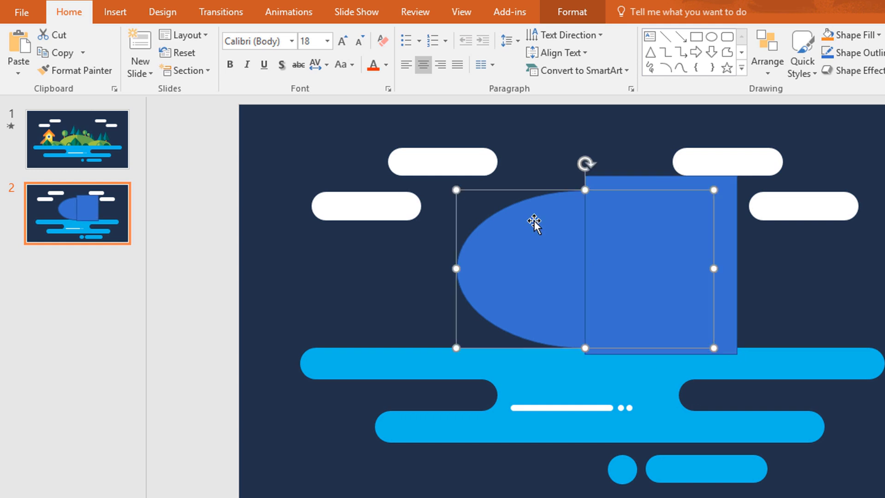
{"action": "left_click", "coordinate": [733, 325], "text": "shift"}
{"action": "left_click", "coordinate": [566, 20]}
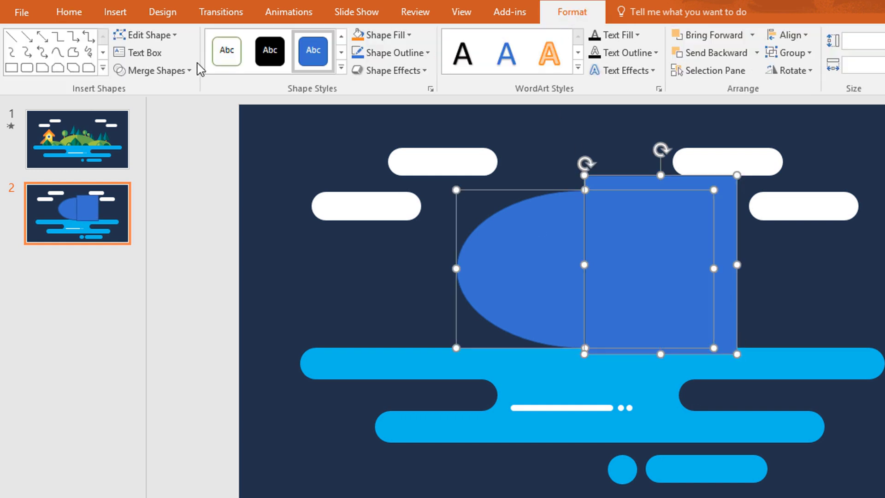
{"action": "left_click", "coordinate": [189, 70]}
{"action": "left_click", "coordinate": [176, 163]}
Fill the half-oval yellow-green with no outline and nudge it into place
{"action": "left_click", "coordinate": [565, 11]}
{"action": "left_click", "coordinate": [406, 36]}
{"action": "left_click", "coordinate": [371, 186]}
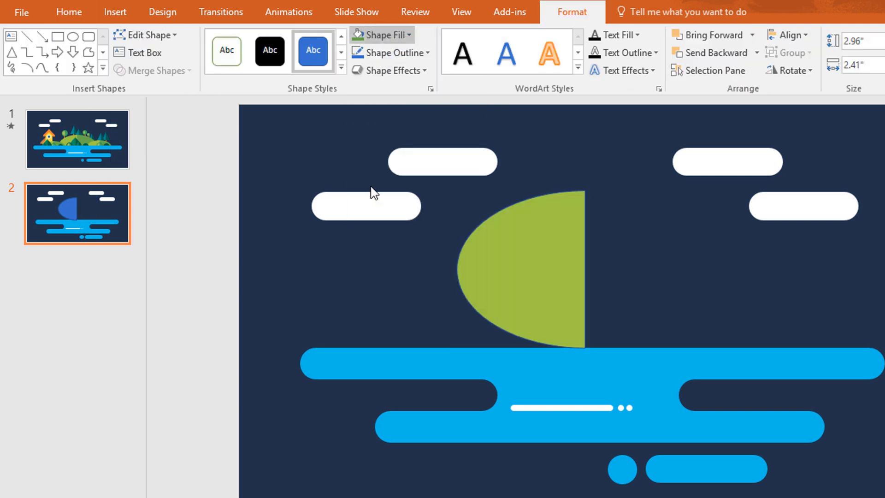
{"action": "left_click", "coordinate": [415, 52]}
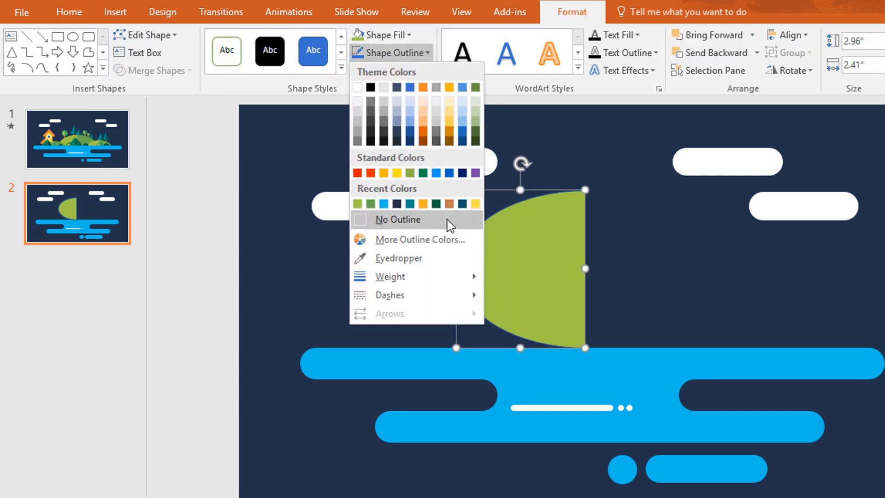
{"action": "left_click", "coordinate": [446, 219]}
{"action": "left_click_drag", "start_coordinate": [476, 269], "coordinate": [485, 278]}
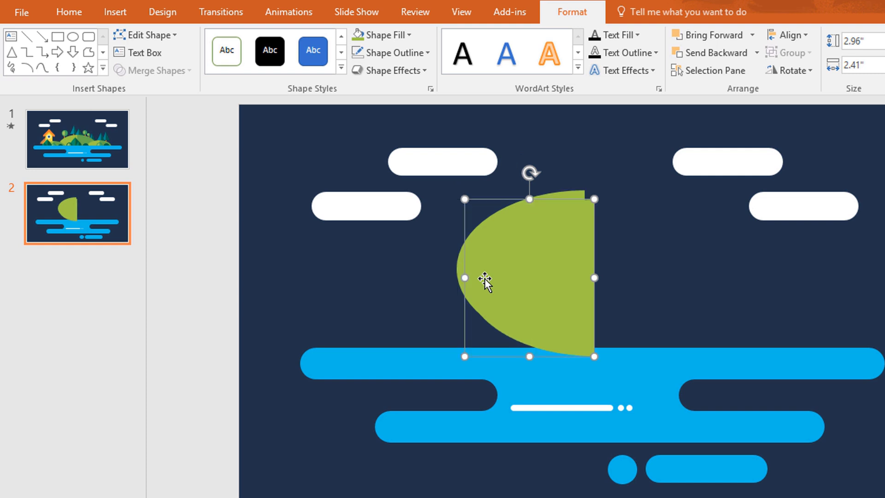
Fill the copied half darker green, flip it horizontally, and join it to the light half
{"action": "left_click", "coordinate": [375, 37]}
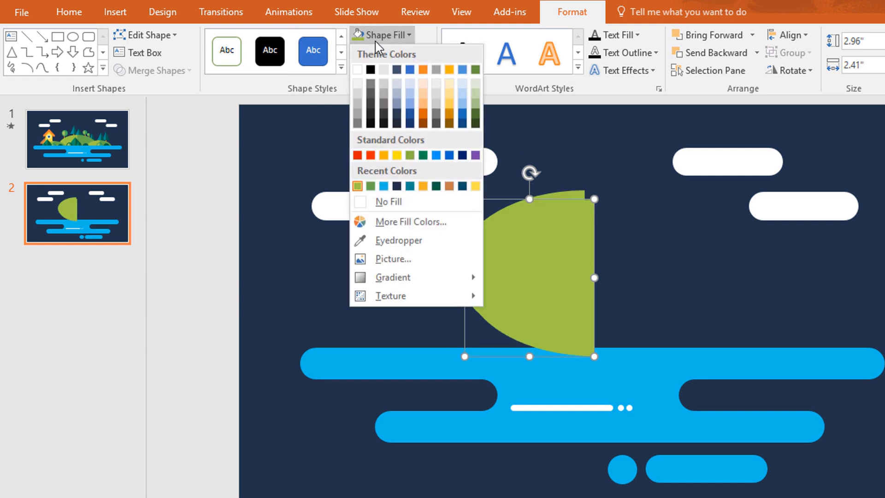
{"action": "left_click", "coordinate": [371, 186]}
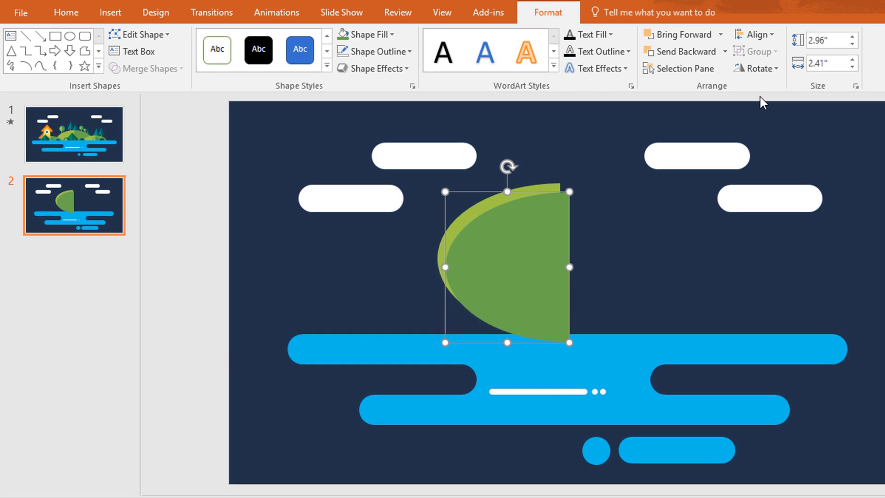
{"action": "left_click", "coordinate": [772, 72]}
{"action": "left_click", "coordinate": [812, 141]}
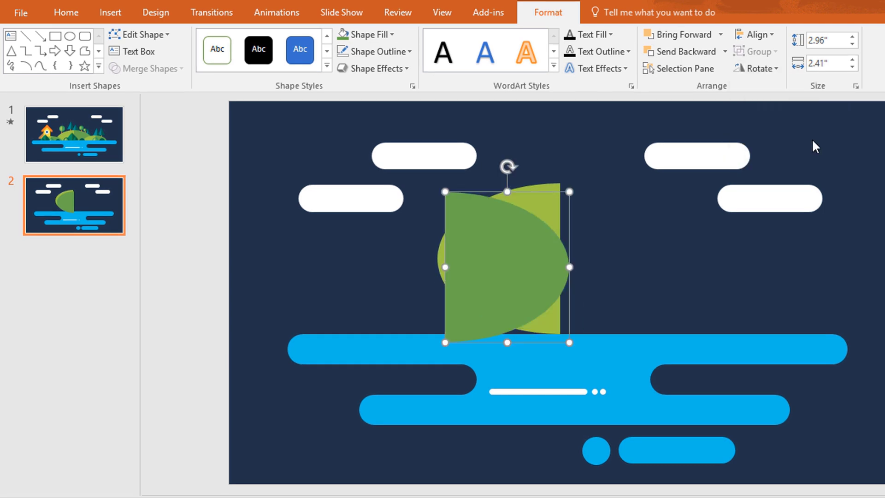
{"action": "left_click_drag", "start_coordinate": [513, 252], "coordinate": [626, 240]}
{"action": "left_click", "coordinate": [491, 231], "text": "shift"}
Group the two halves into one ellipse, send it behind the water, and group the water shapes
{"action": "key", "text": "ctrl+g"}
{"action": "right_click", "coordinate": [515, 316]}
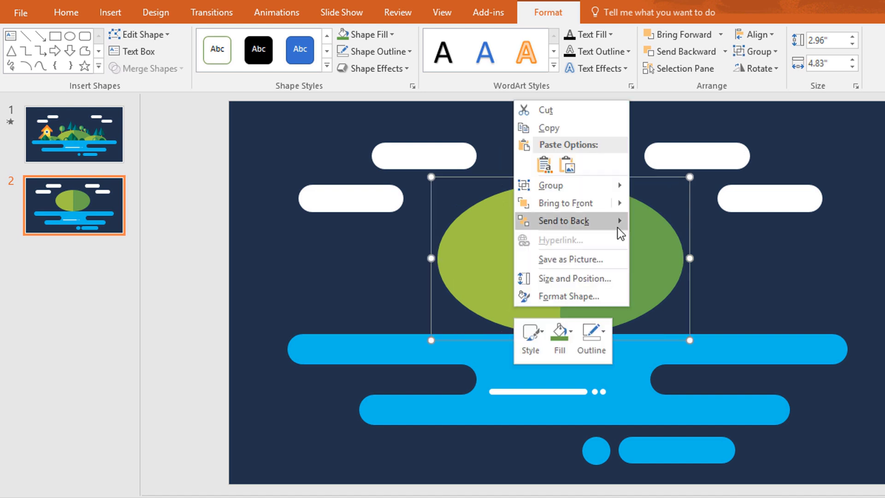
{"action": "mouse_move", "coordinate": [617, 227]}
{"action": "left_click", "coordinate": [692, 226]}
{"action": "left_click_drag", "start_coordinate": [530, 204], "coordinate": [538, 277]}
{"action": "left_click", "coordinate": [497, 488]}
{"action": "left_click_drag", "start_coordinate": [494, 488], "coordinate": [883, 484]}
{"action": "key", "text": "ctrl+g"}
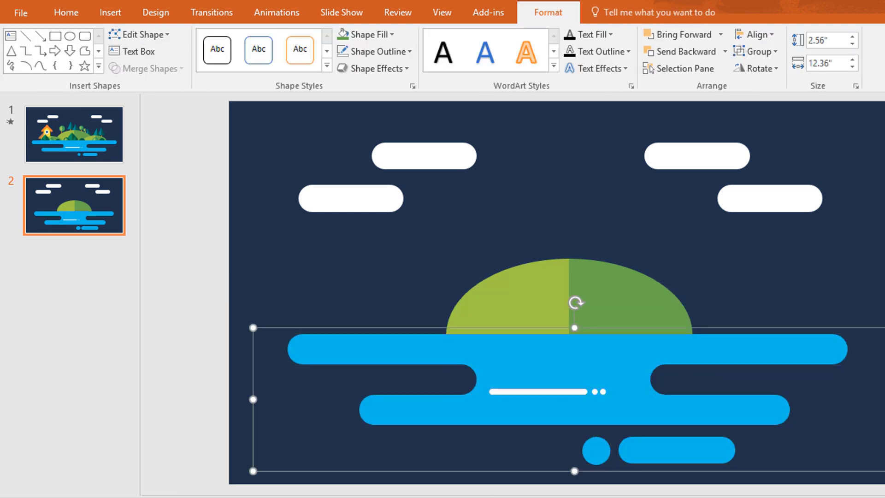
{"action": "key", "text": "Escape"}
Copy the ellipse into two smaller hills placed to the right and left
{"action": "left_click", "coordinate": [585, 303]}
{"action": "key", "text": "ctrl+shift+bracketright"}
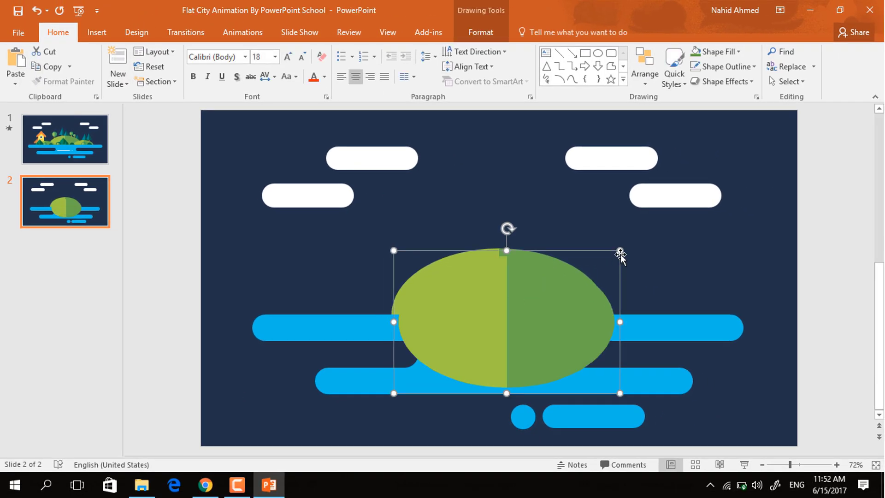
{"action": "left_click_drag", "start_coordinate": [621, 252], "coordinate": [549, 305]}
{"action": "left_click_drag", "start_coordinate": [514, 333], "coordinate": [673, 306]}
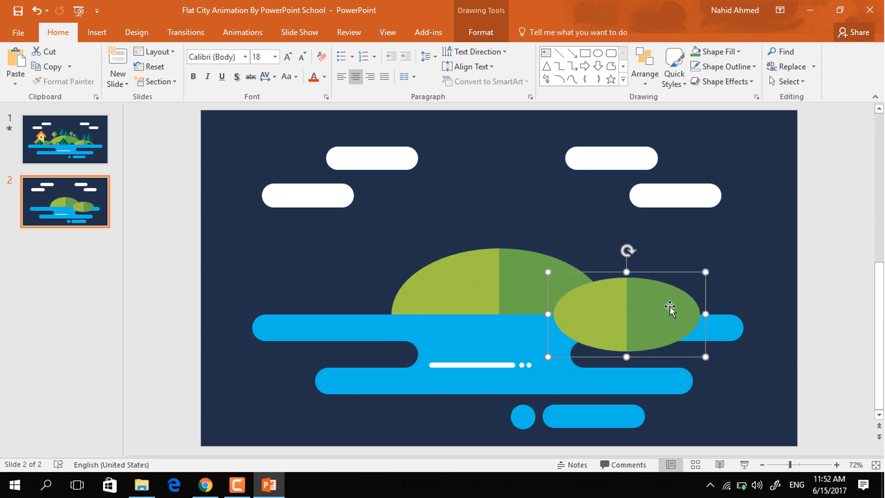
{"action": "key", "text": "ctrl+d"}
{"action": "left_click_drag", "start_coordinate": [766, 346], "coordinate": [316, 318]}
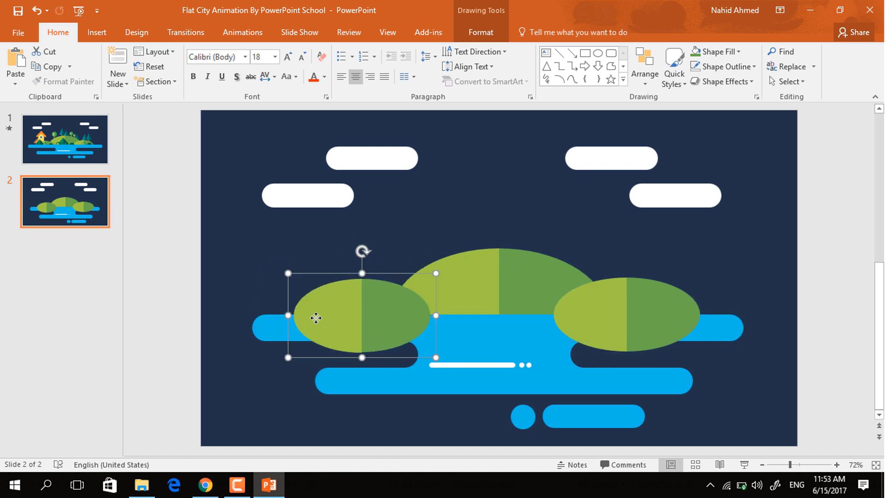
Bring the water group in front of the hills and fine-tune the side hills' positions
{"action": "left_click", "coordinate": [479, 368]}
{"action": "right_click", "coordinate": [479, 368]}
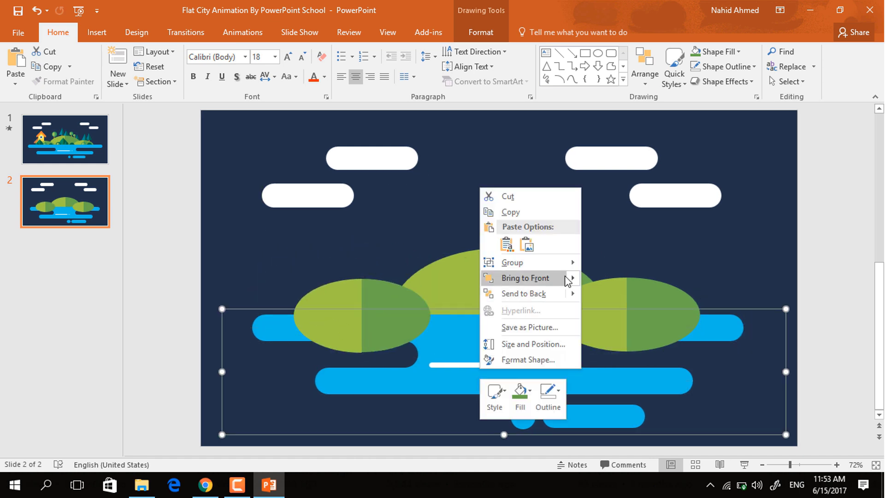
{"action": "left_click", "coordinate": [613, 284]}
{"action": "left_click", "coordinate": [627, 258]}
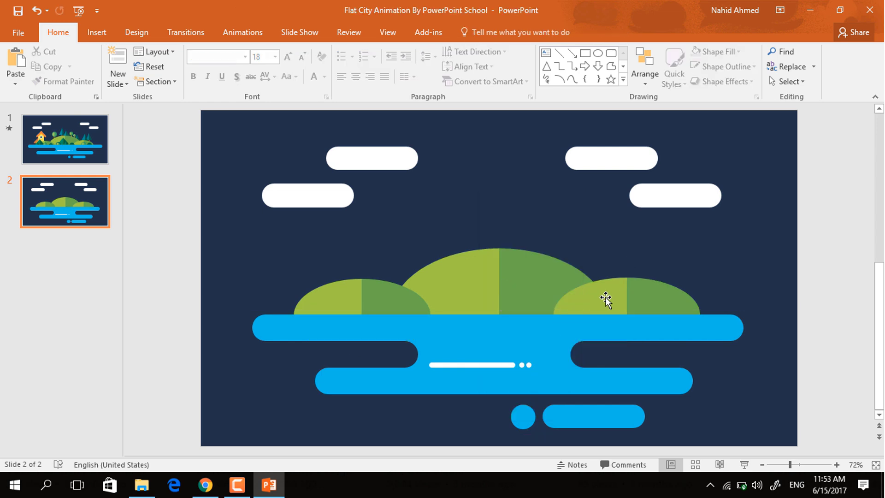
{"action": "left_click_drag", "start_coordinate": [605, 300], "coordinate": [610, 297]}
{"action": "left_click", "coordinate": [389, 302]}
{"action": "left_click_drag", "start_coordinate": [389, 302], "coordinate": [393, 302]}
{"action": "left_click_drag", "start_coordinate": [620, 298], "coordinate": [627, 300]}
{"action": "left_click", "coordinate": [231, 286]}
{"action": "left_click_drag", "start_coordinate": [355, 290], "coordinate": [356, 287]}
{"action": "left_click", "coordinate": [341, 247]}
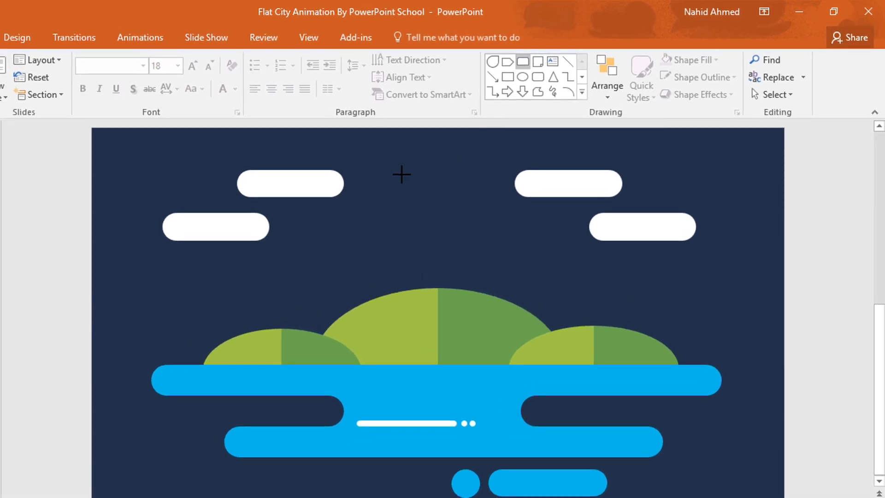
Draw a tall, fully rounded orange bar with no outline above the hills
{"action": "left_click_drag", "start_coordinate": [414, 206], "coordinate": [421, 247]}
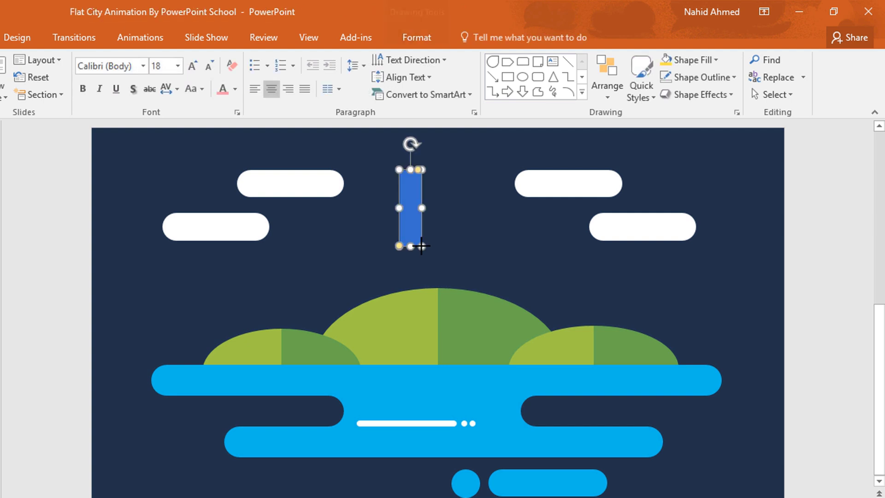
{"action": "left_click_drag", "start_coordinate": [418, 170], "coordinate": [406, 182]}
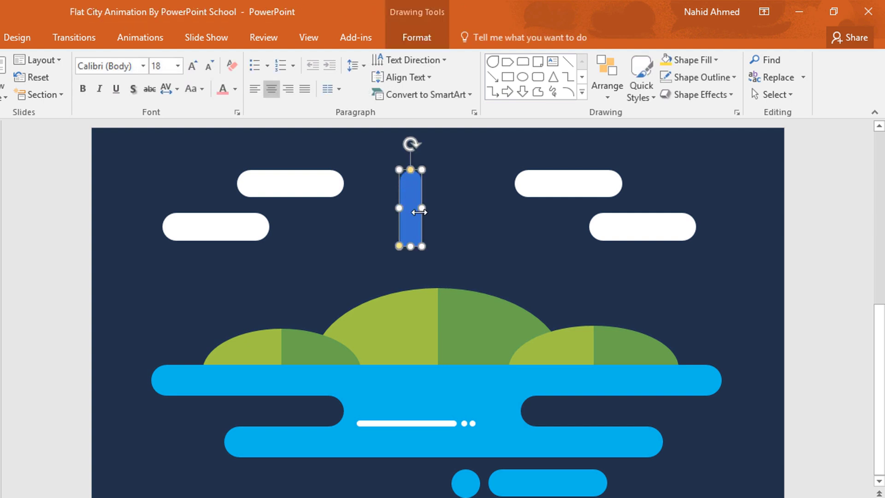
{"action": "left_click", "coordinate": [417, 37]}
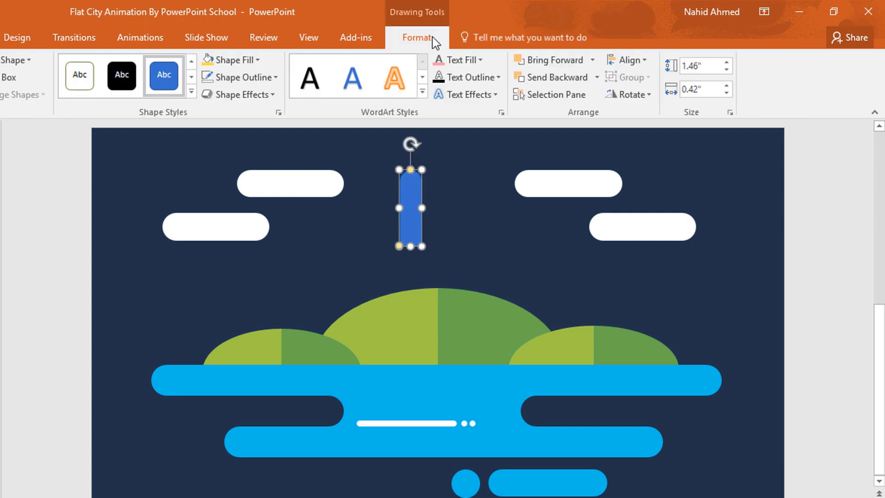
{"action": "left_click", "coordinate": [248, 56]}
{"action": "left_click", "coordinate": [218, 208]}
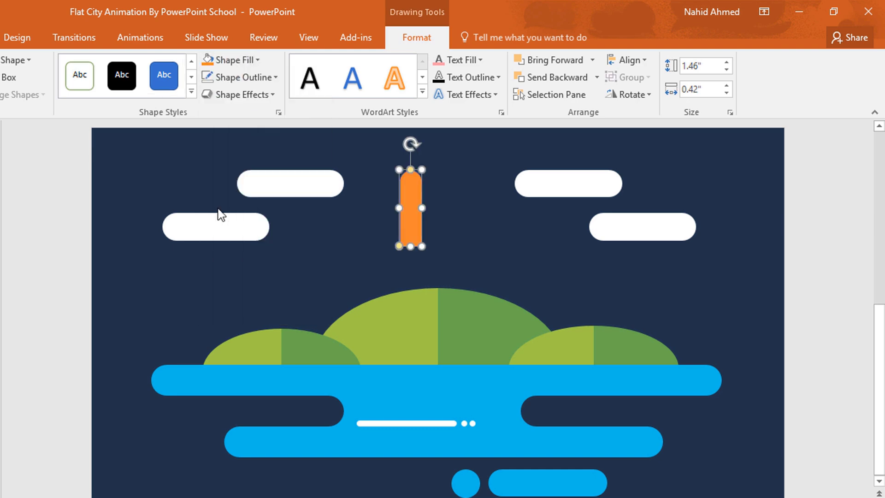
{"action": "left_click", "coordinate": [260, 78]}
{"action": "left_click", "coordinate": [254, 238]}
{"action": "left_click_drag", "start_coordinate": [413, 248], "coordinate": [412, 253]}
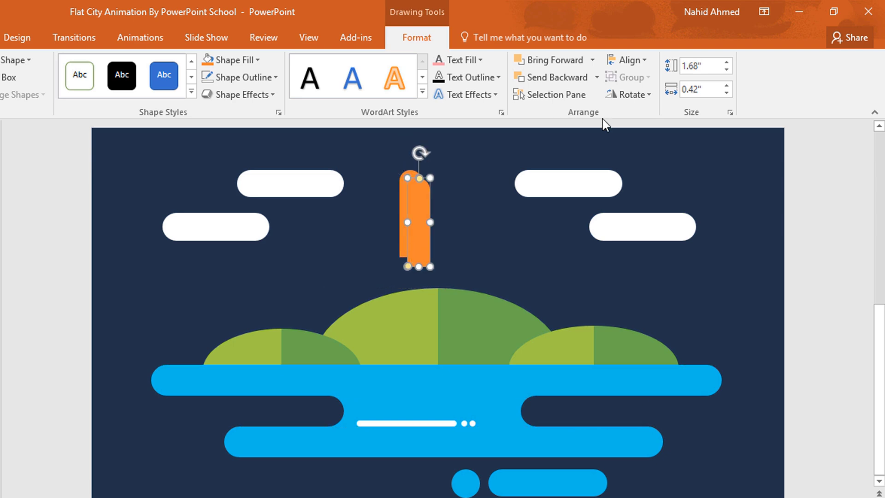
Turn a bar 90°, group both into an L, tilt it into a roof, and draw a pentagon arrow
{"action": "left_click", "coordinate": [633, 95]}
{"action": "left_click", "coordinate": [639, 115]}
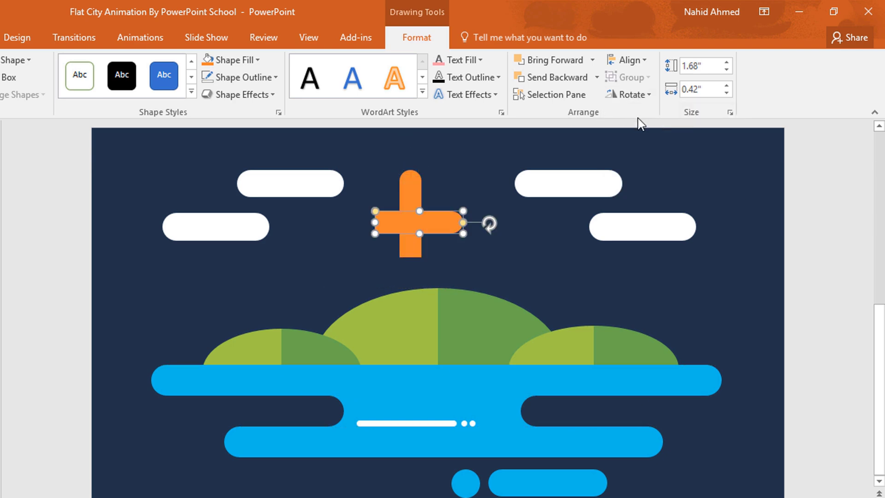
{"action": "left_click_drag", "start_coordinate": [440, 227], "coordinate": [464, 250]}
{"action": "left_click", "coordinate": [419, 208], "text": "ctrl"}
{"action": "key", "text": "ctrl+g"}
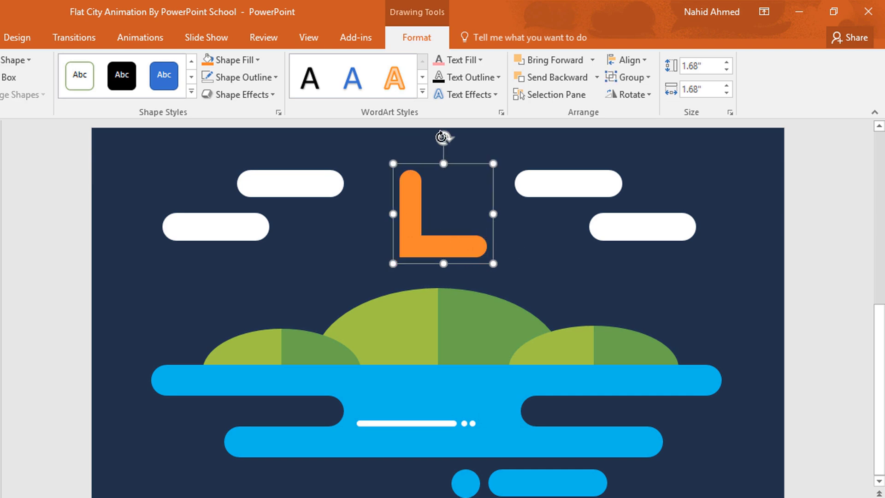
{"action": "left_click_drag", "start_coordinate": [441, 136], "coordinate": [506, 274]}
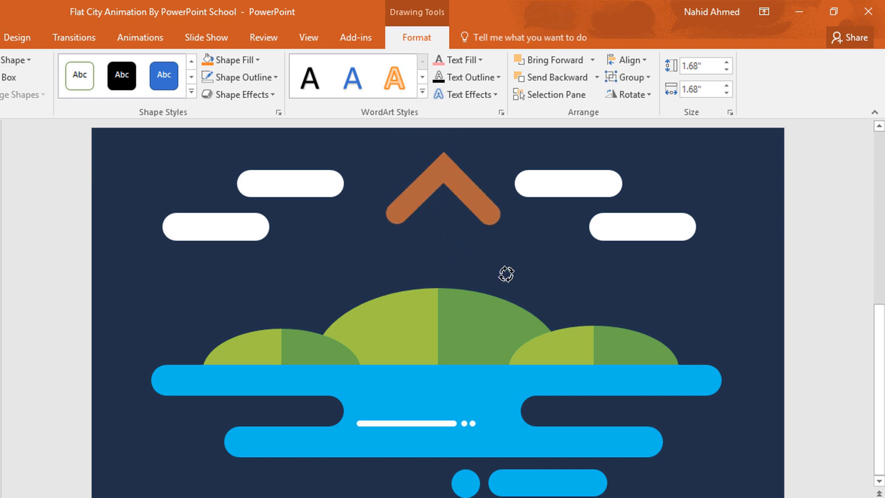
{"action": "left_click", "coordinate": [505, 249]}
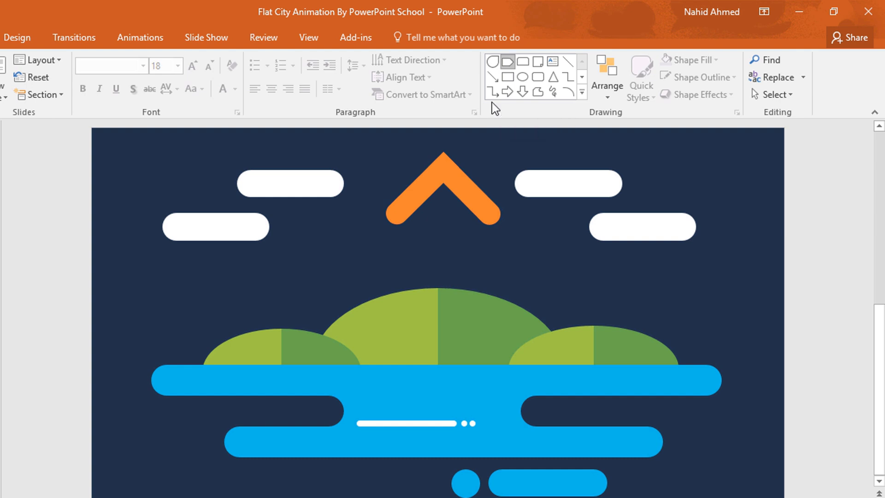
{"action": "mouse_move", "coordinate": [389, 223]}
{"action": "left_mouse_down"}
{"action": "mouse_move", "coordinate": [455, 267]}
{"action": "mouse_move", "coordinate": [516, 274]}
{"action": "left_mouse_up"}
Rotate the pentagon arrow upward, fill it Light Yellow with no outline, and set it under the roof
{"action": "left_click", "coordinate": [415, 37]}
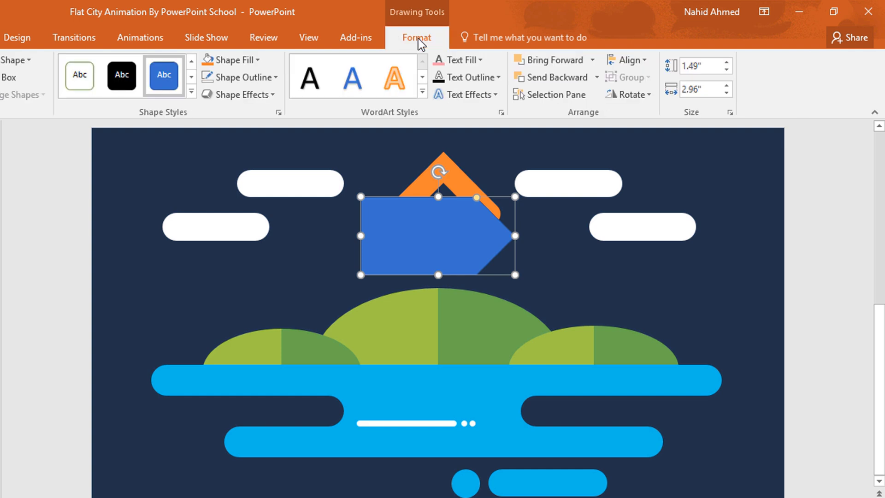
{"action": "left_click", "coordinate": [631, 95]}
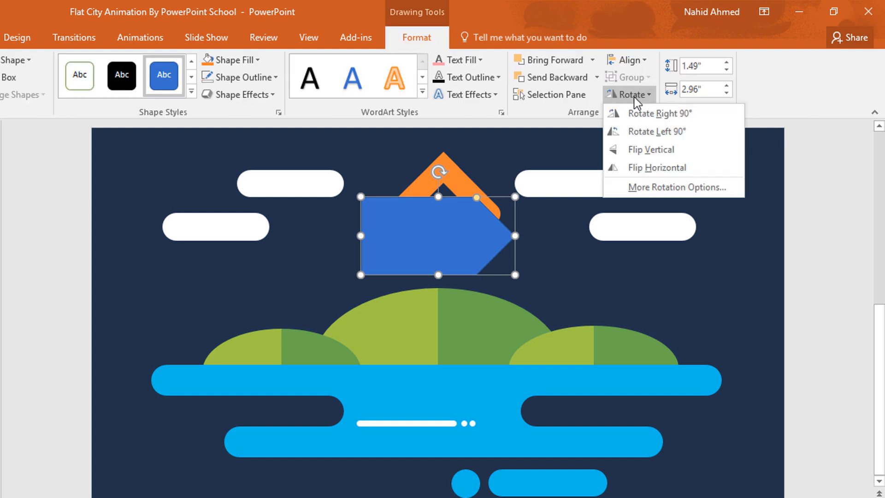
{"action": "left_click", "coordinate": [655, 136]}
{"action": "left_click", "coordinate": [235, 60]}
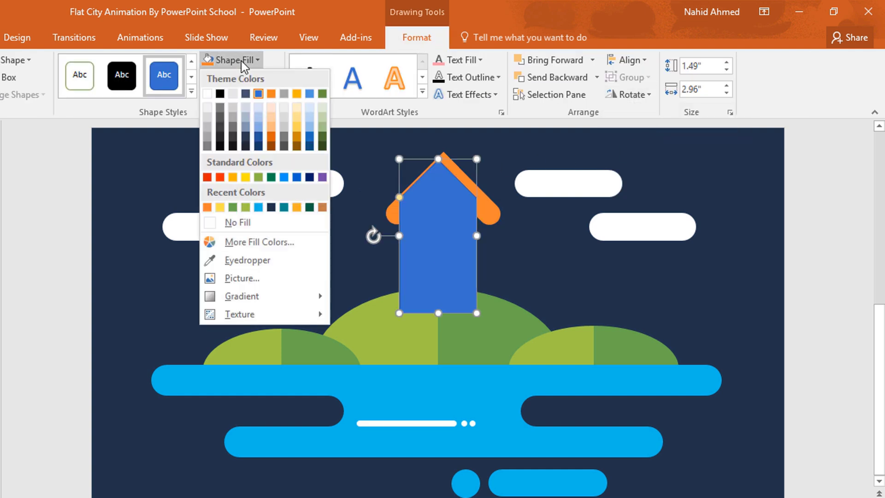
{"action": "left_click", "coordinate": [221, 209]}
{"action": "left_click", "coordinate": [272, 77]}
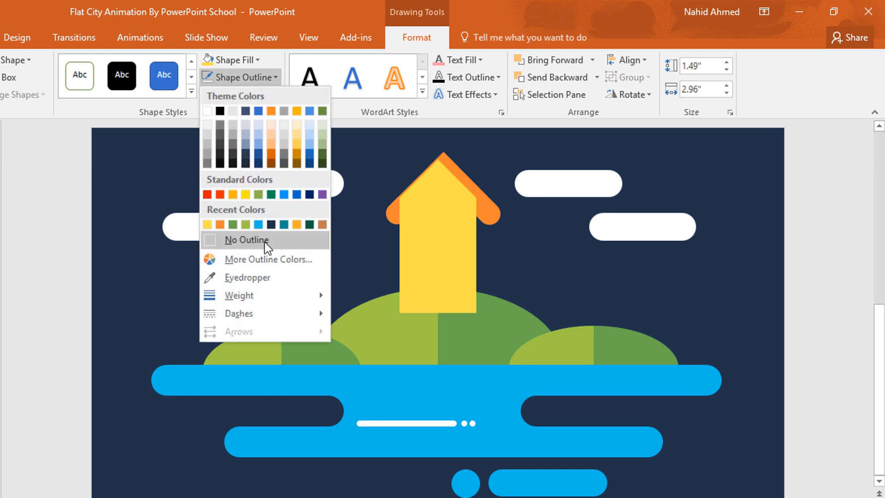
{"action": "left_click", "coordinate": [265, 244]}
{"action": "left_click_drag", "start_coordinate": [442, 247], "coordinate": [445, 260]}
Bring the orange roof in front of the house body
{"action": "left_click", "coordinate": [453, 167]}
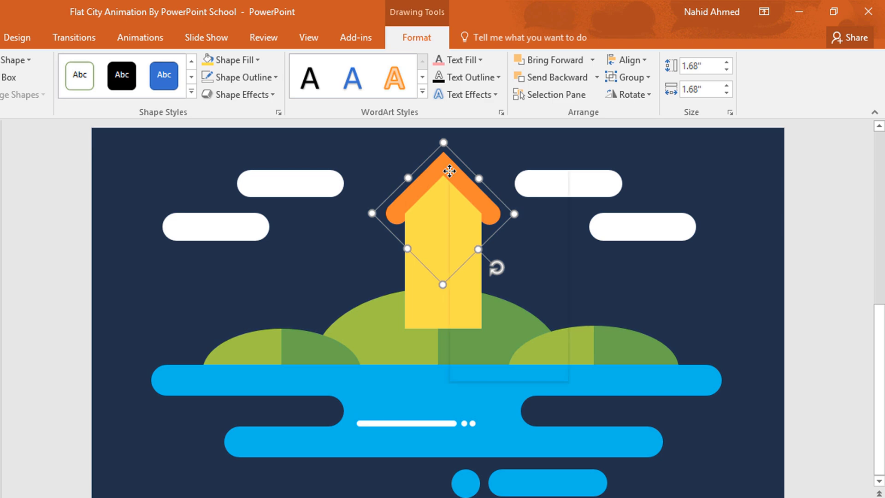
{"action": "right_click", "coordinate": [450, 170]}
{"action": "mouse_move", "coordinate": [532, 278]}
{"action": "left_click", "coordinate": [582, 276]}
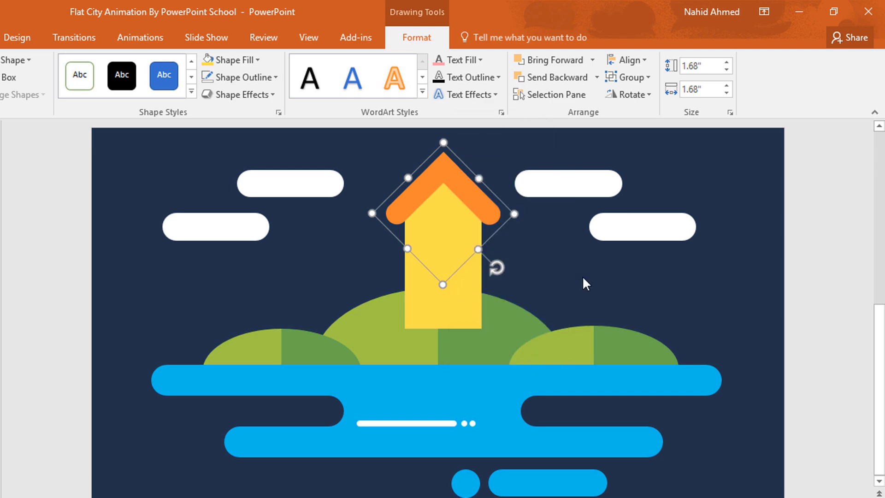
{"action": "left_click", "coordinate": [518, 218]}
Draw a circle window at the centre of the house
{"action": "left_click", "coordinate": [523, 76]}
{"action": "left_click_drag", "start_coordinate": [428, 219], "coordinate": [454, 236]}
{"action": "left_click_drag", "start_coordinate": [447, 235], "coordinate": [463, 242]}
{"action": "left_click", "coordinate": [434, 46]}
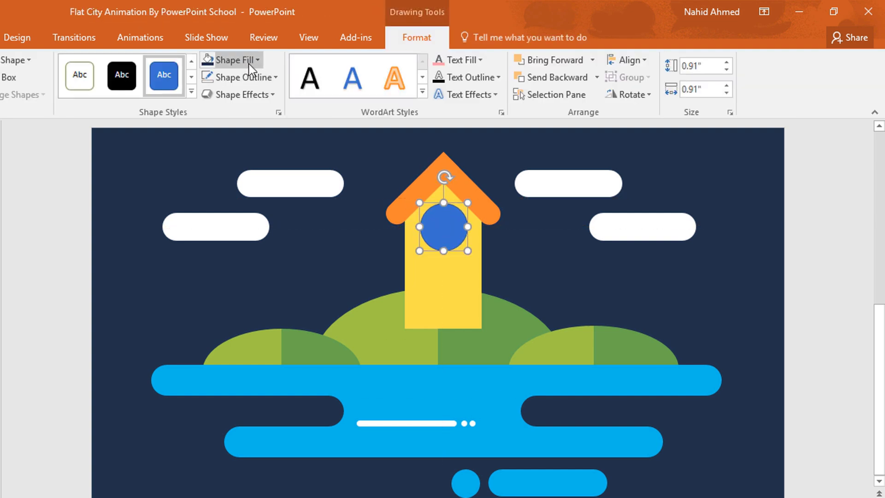
Fill the birdhouse circle white and remove its outline
{"action": "left_click", "coordinate": [249, 61]}
{"action": "left_click", "coordinate": [207, 94]}
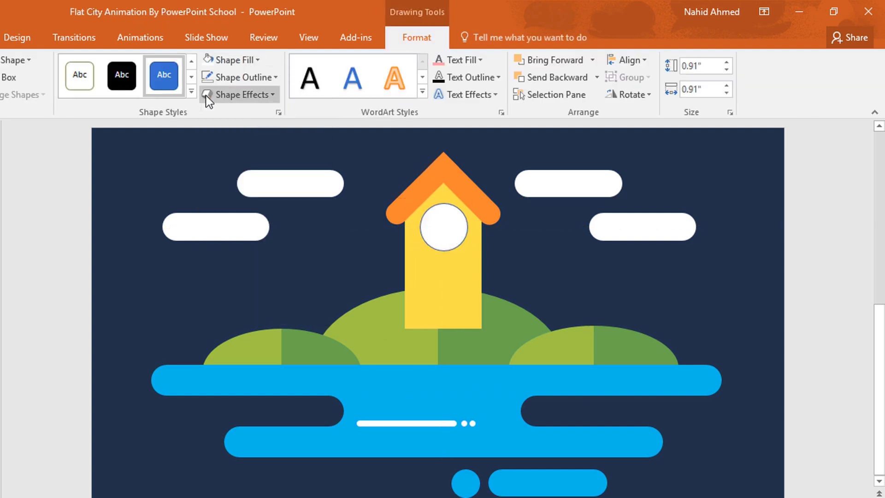
{"action": "left_click", "coordinate": [243, 76]}
{"action": "left_click", "coordinate": [246, 240]}
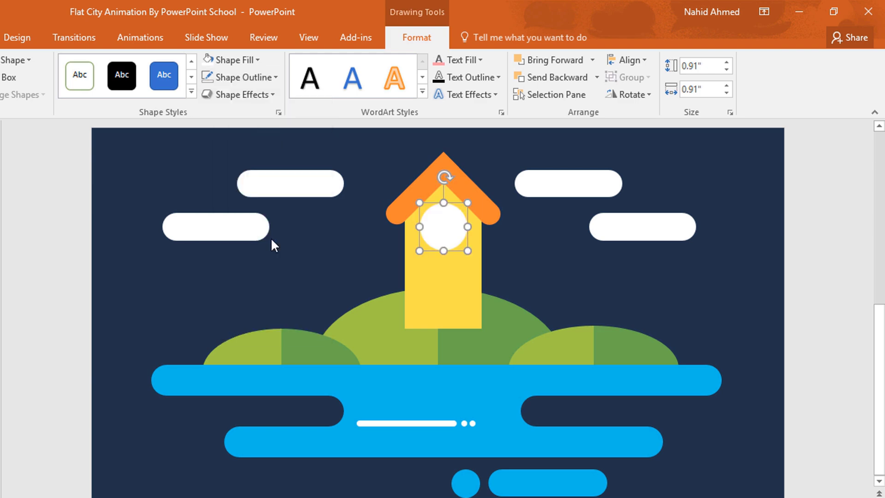
Fill the second circle navy and shrink it to 0.58" to form the hole
{"action": "left_click", "coordinate": [251, 60]}
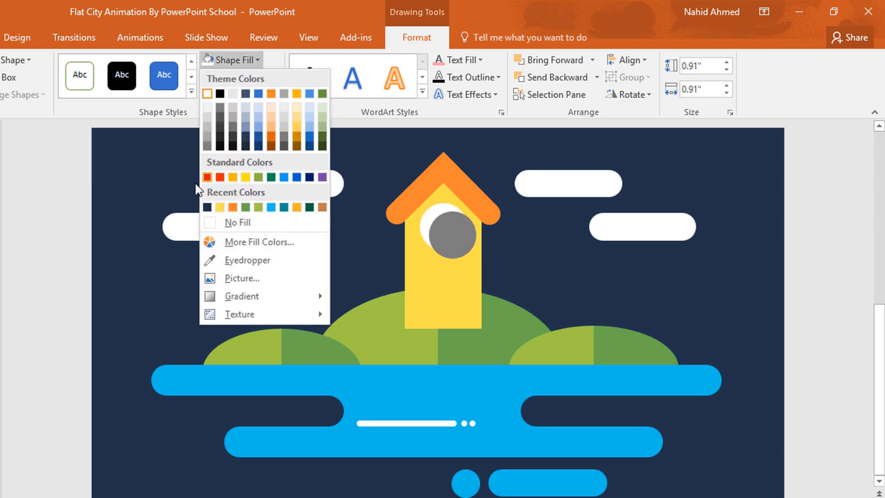
{"action": "left_click", "coordinate": [207, 207]}
{"action": "scroll", "coordinate": [582, 386], "scroll_direction": "up", "scroll_amount": 2}
{"action": "left_click_drag", "start_coordinate": [480, 275], "coordinate": [424, 303]}
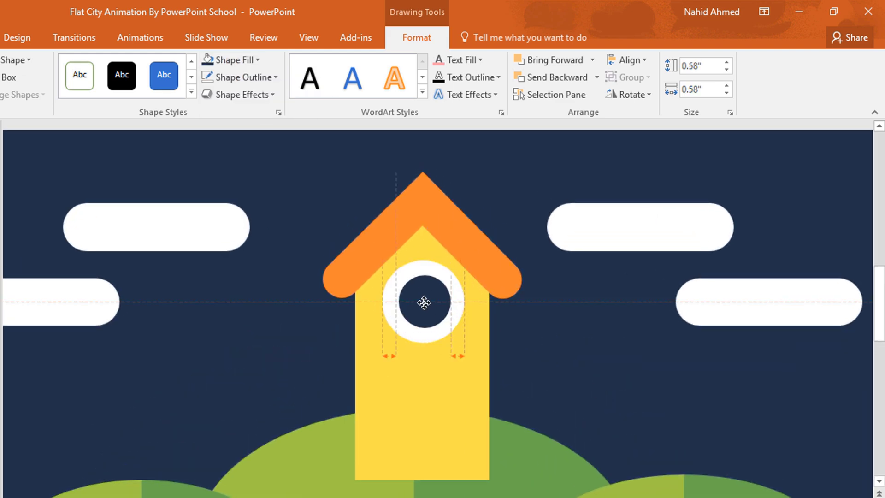
{"action": "left_click", "coordinate": [530, 338]}
{"action": "scroll", "coordinate": [530, 338], "scroll_direction": "down", "scroll_amount": 5}
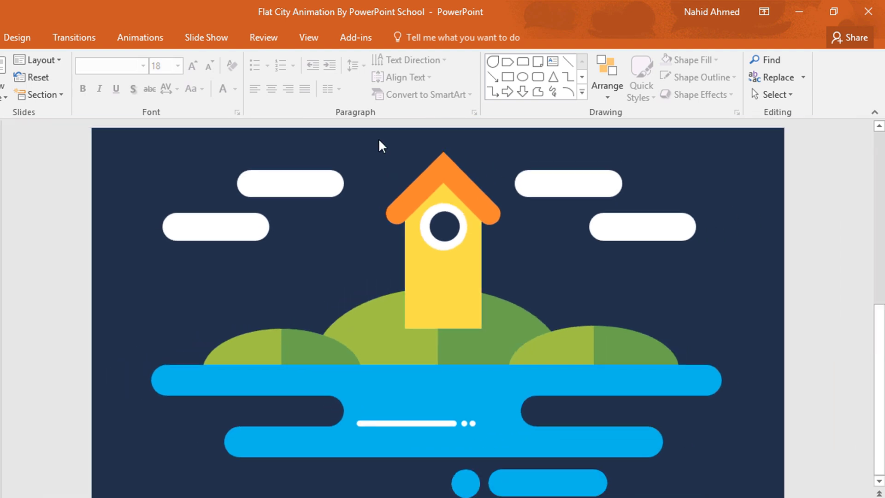
Group the birdhouse shapes, move the group onto the left hill and send it to the back
{"action": "left_click_drag", "start_coordinate": [362, 135], "coordinate": [519, 343]}
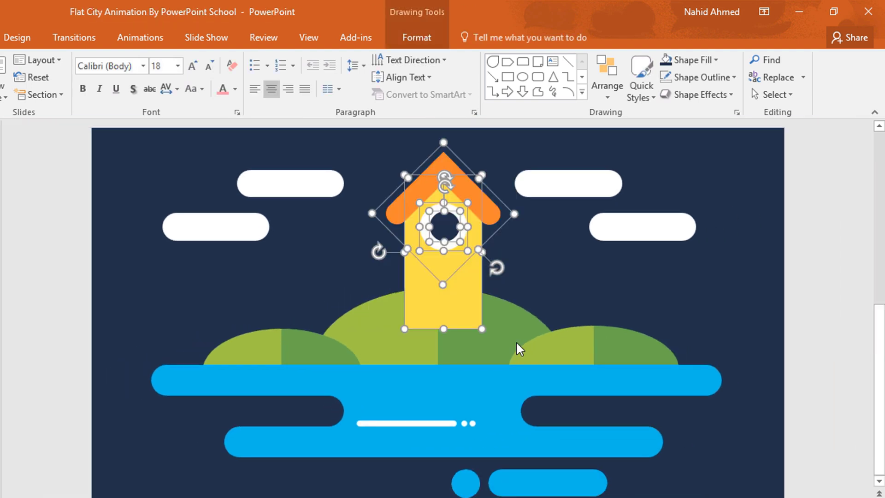
{"action": "key", "text": "ctrl+g"}
{"action": "left_click_drag", "start_coordinate": [445, 271], "coordinate": [272, 360]}
{"action": "right_click", "coordinate": [272, 360]}
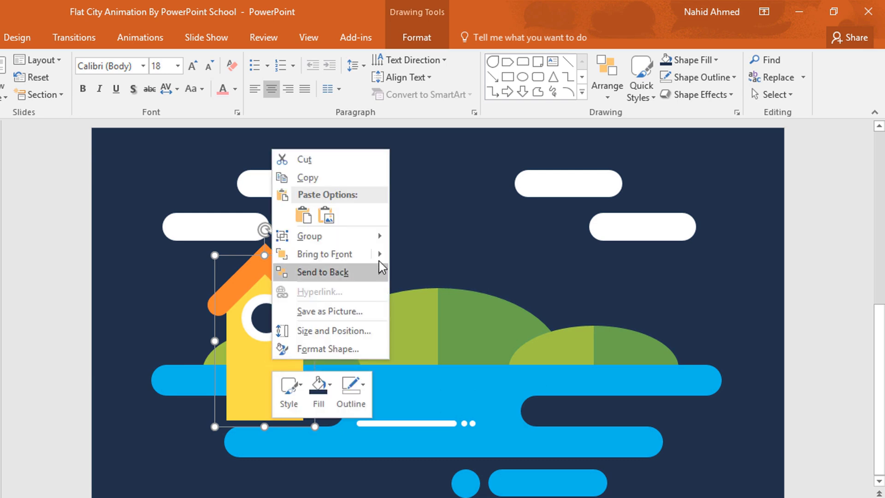
{"action": "mouse_move", "coordinate": [374, 272]}
{"action": "left_click", "coordinate": [431, 274]}
{"action": "left_click_drag", "start_coordinate": [266, 290], "coordinate": [260, 290]}
Raise the four clouds together higher in the sky
{"action": "left_click", "coordinate": [249, 228]}
{"action": "left_click", "coordinate": [281, 192], "text": "shift"}
{"action": "left_click", "coordinate": [568, 194], "text": "shift"}
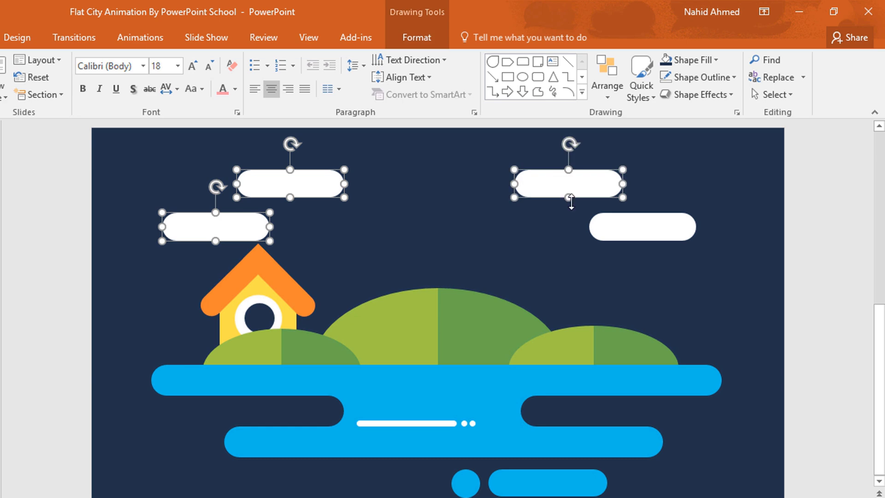
{"action": "left_click", "coordinate": [601, 231], "text": "shift"}
{"action": "left_click_drag", "start_coordinate": [573, 180], "coordinate": [583, 164]}
{"action": "left_click", "coordinate": [288, 292]}
Duplicate the birdhouse, send the copy to the back, and offset it behind the original
{"action": "left_click_drag", "start_coordinate": [289, 292], "coordinate": [222, 365]}
{"action": "left_click_drag", "start_coordinate": [229, 437], "coordinate": [236, 382]}
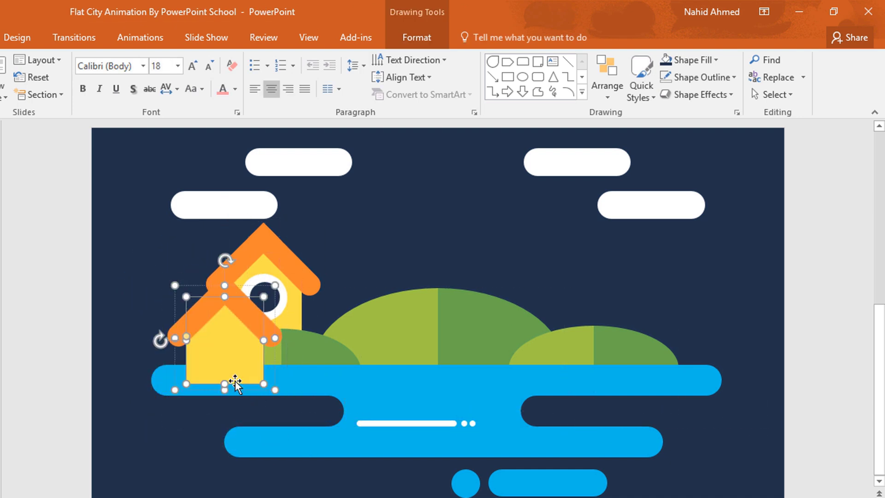
{"action": "right_click", "coordinate": [208, 345]}
{"action": "mouse_move", "coordinate": [292, 258]}
{"action": "left_click", "coordinate": [338, 258]}
{"action": "left_click_drag", "start_coordinate": [198, 338], "coordinate": [218, 340]}
Colour the copy's left slanted roof bar brown, then draw a blue teardrop above the hills
{"action": "left_click", "coordinate": [206, 326]}
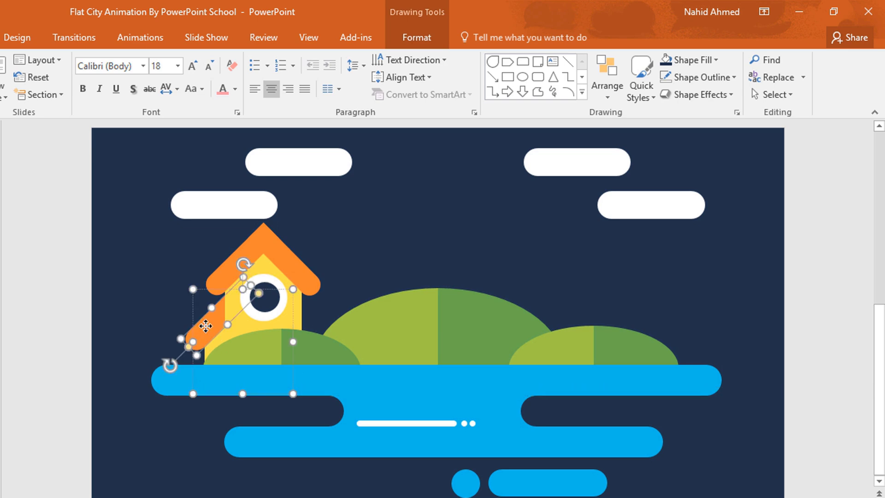
{"action": "left_click", "coordinate": [429, 40]}
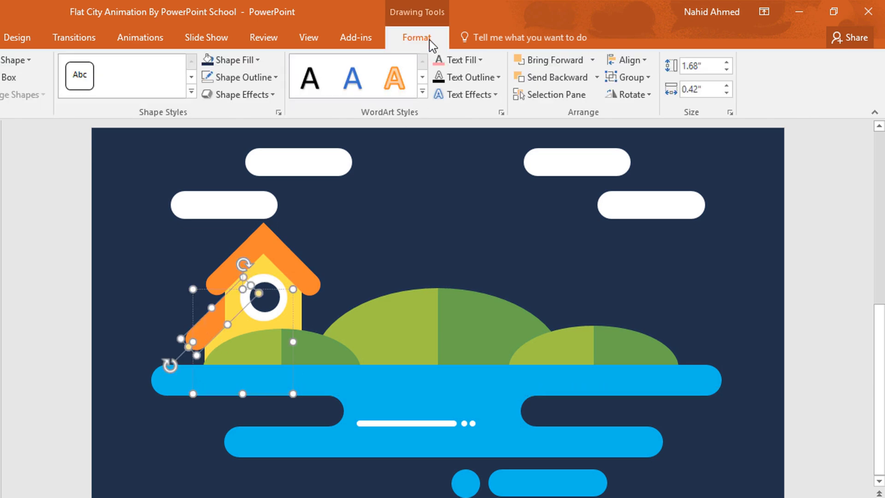
{"action": "left_click", "coordinate": [256, 59]}
{"action": "left_click", "coordinate": [323, 207]}
{"action": "left_click", "coordinate": [450, 230]}
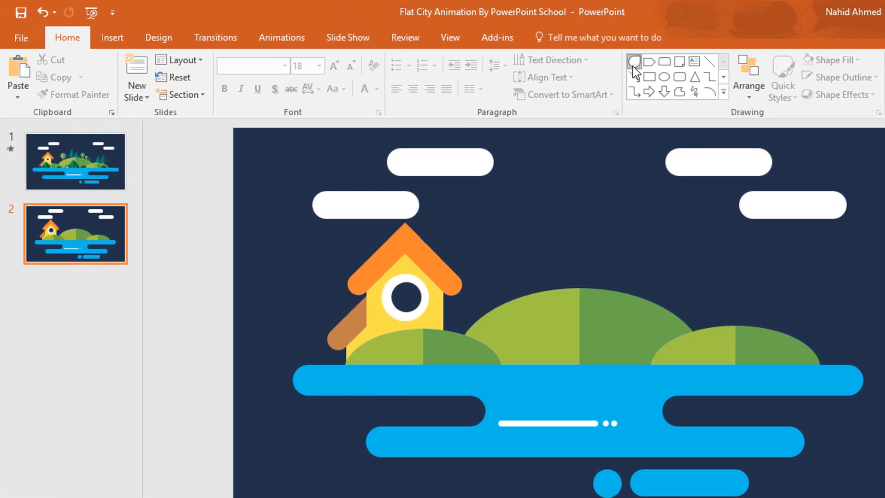
{"action": "left_click", "coordinate": [634, 65]}
{"action": "left_click_drag", "start_coordinate": [517, 232], "coordinate": [558, 272]}
Rotate the teardrop point-up and subtract a rectangle to leave half a teardrop
{"action": "left_click_drag", "start_coordinate": [507, 166], "coordinate": [464, 184]}
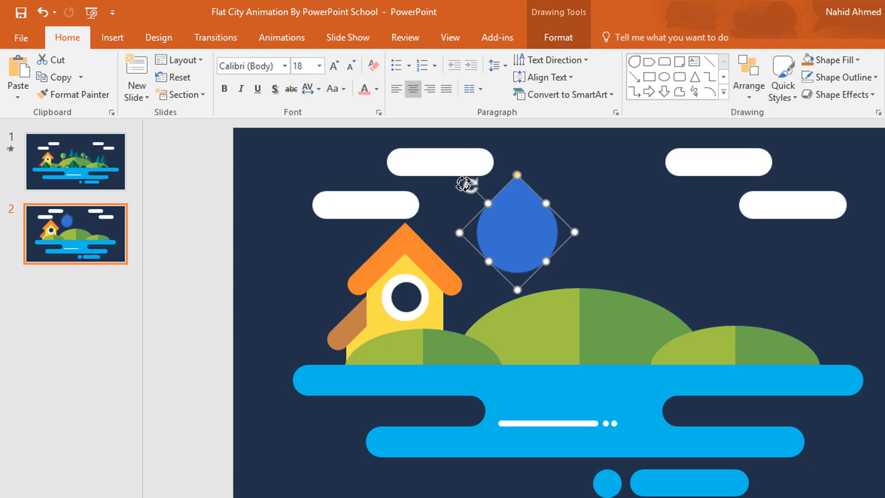
{"action": "left_click_drag", "start_coordinate": [517, 160], "coordinate": [587, 308]}
{"action": "left_click", "coordinate": [498, 253]}
{"action": "left_click", "coordinate": [535, 263], "text": "shift"}
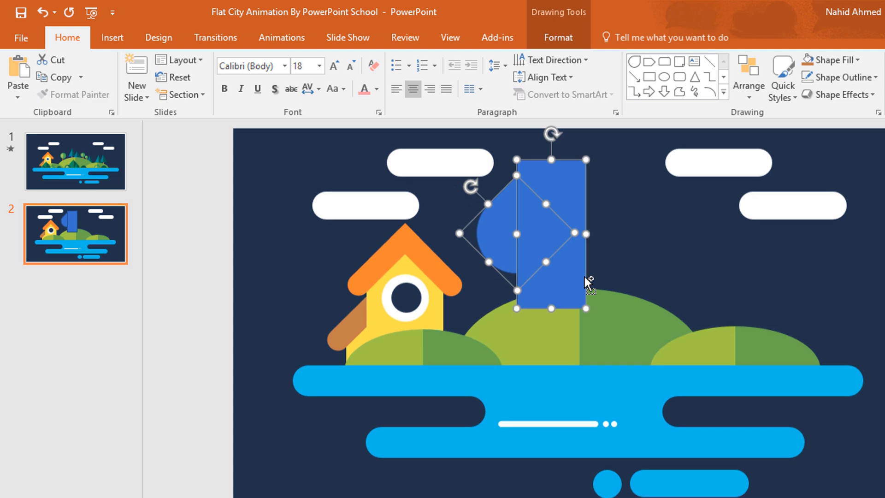
{"action": "left_click", "coordinate": [565, 39]}
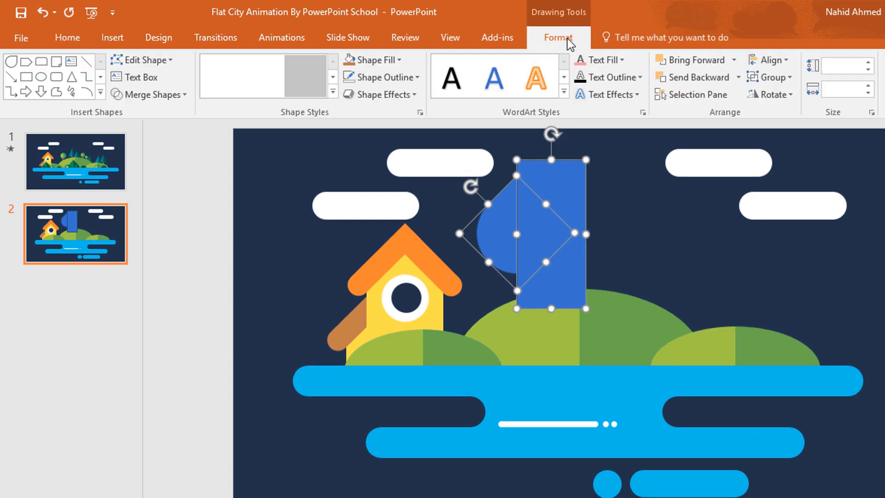
{"action": "left_click", "coordinate": [184, 95]}
{"action": "left_click", "coordinate": [151, 186]}
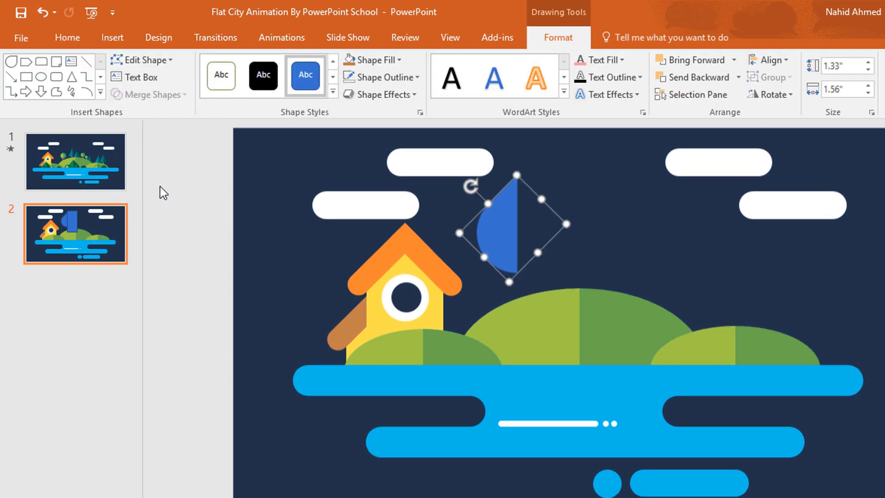
Fill the half teardrop dark green with no outline
{"action": "left_click", "coordinate": [391, 61]}
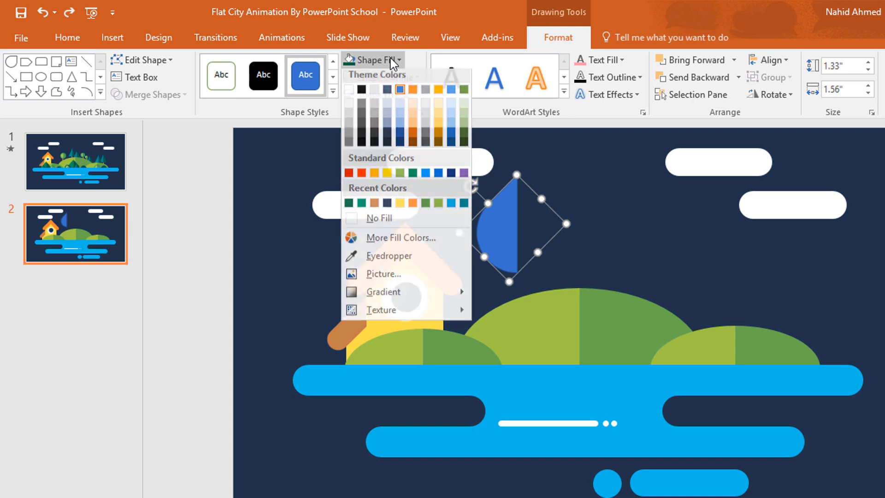
{"action": "left_click", "coordinate": [362, 207]}
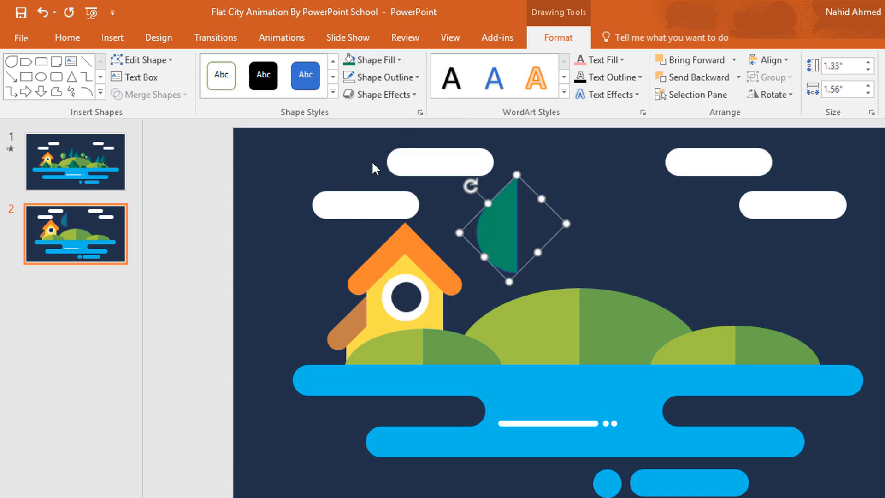
{"action": "left_click", "coordinate": [414, 79]}
{"action": "left_click", "coordinate": [410, 240]}
Flip the copied half horizontally, align it beside the first, and fill it darker green
{"action": "left_click", "coordinate": [794, 96]}
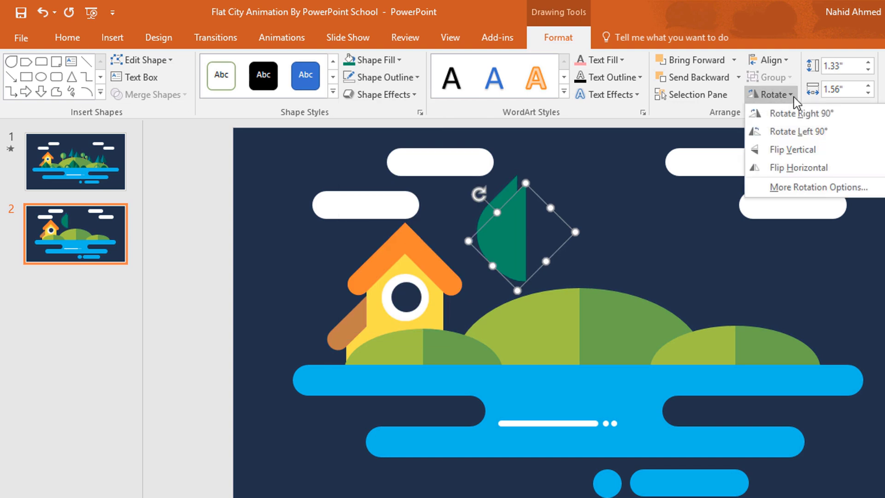
{"action": "left_click", "coordinate": [803, 167]}
{"action": "left_click_drag", "start_coordinate": [530, 233], "coordinate": [533, 225]}
{"action": "left_click", "coordinate": [394, 62]}
{"action": "left_click", "coordinate": [362, 208]}
{"action": "scroll", "coordinate": [620, 272], "scroll_direction": "up", "scroll_amount": 5}
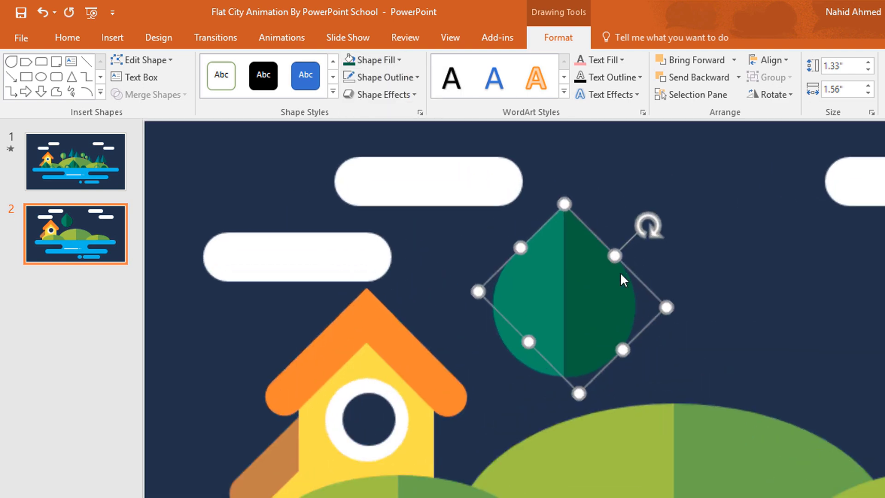
{"action": "left_click_drag", "start_coordinate": [609, 290], "coordinate": [609, 291]}
{"action": "left_click", "coordinate": [662, 243]}
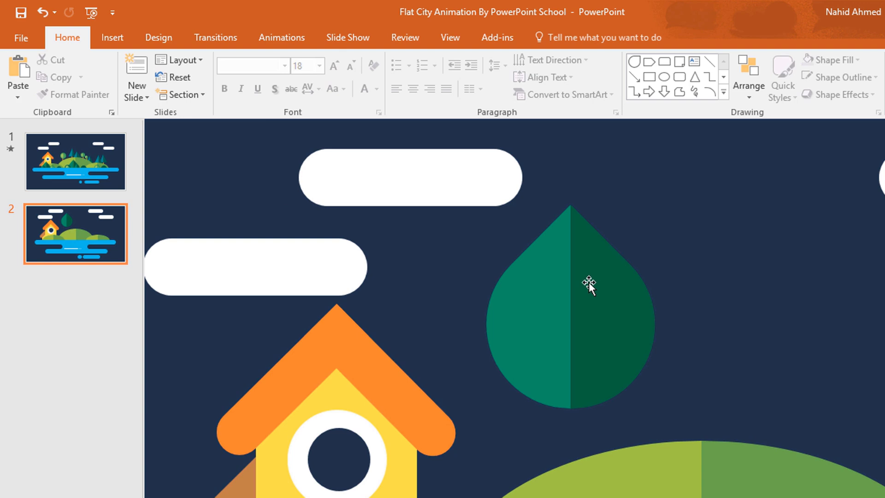
Group the two leaf halves and move the leaf down onto the hill
{"action": "left_click", "coordinate": [567, 316]}
{"action": "left_click", "coordinate": [631, 374], "text": "shift"}
{"action": "key", "text": "ctrl+g"}
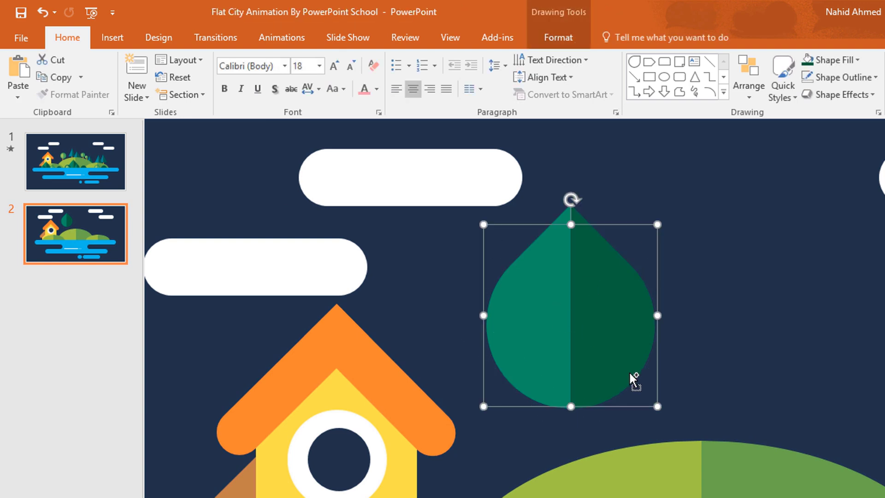
{"action": "scroll", "coordinate": [629, 371], "scroll_direction": "down", "scroll_amount": 3, "text": "ctrl"}
{"action": "left_click_drag", "start_coordinate": [524, 226], "coordinate": [387, 355]}
Bring the water shape to the front, over the leaves
{"action": "left_click", "coordinate": [364, 357]}
{"action": "left_click", "coordinate": [493, 394]}
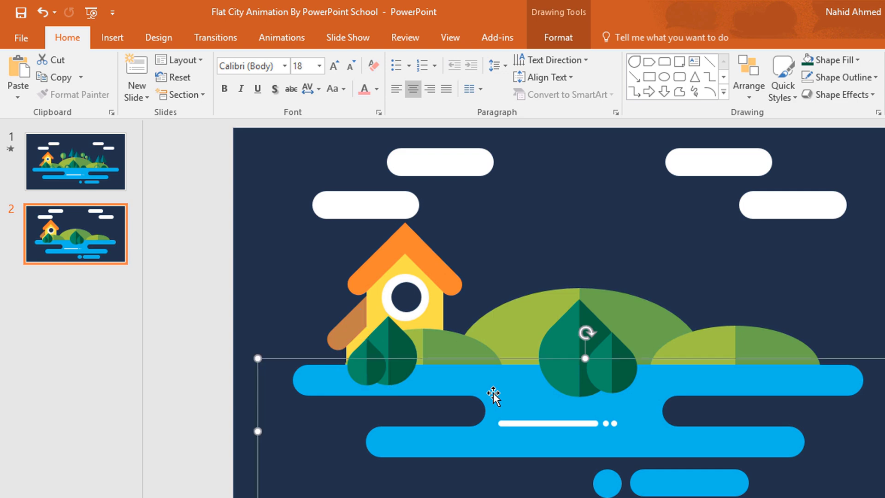
{"action": "right_click", "coordinate": [492, 394]}
{"action": "mouse_move", "coordinate": [596, 290]}
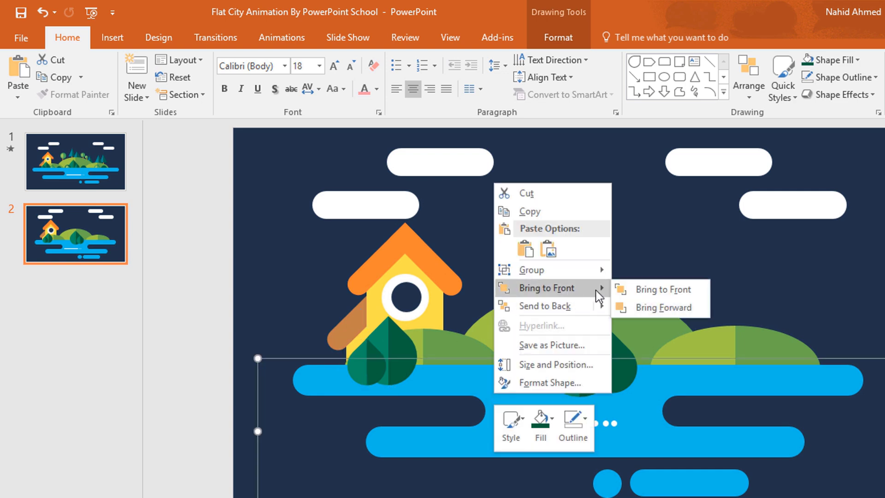
{"action": "left_click", "coordinate": [638, 289]}
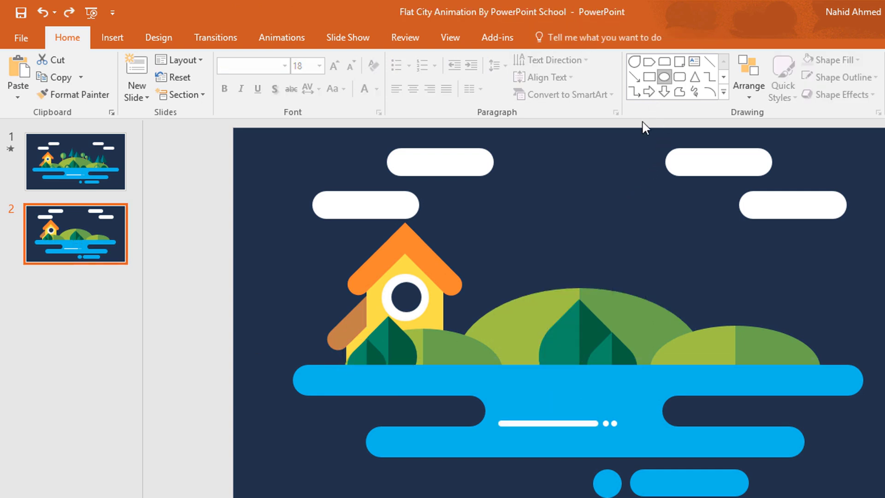
Draw a circle in the sky, fill it green and remove its outline
{"action": "left_click_drag", "start_coordinate": [555, 226], "coordinate": [584, 253]}
{"action": "left_click", "coordinate": [560, 40]}
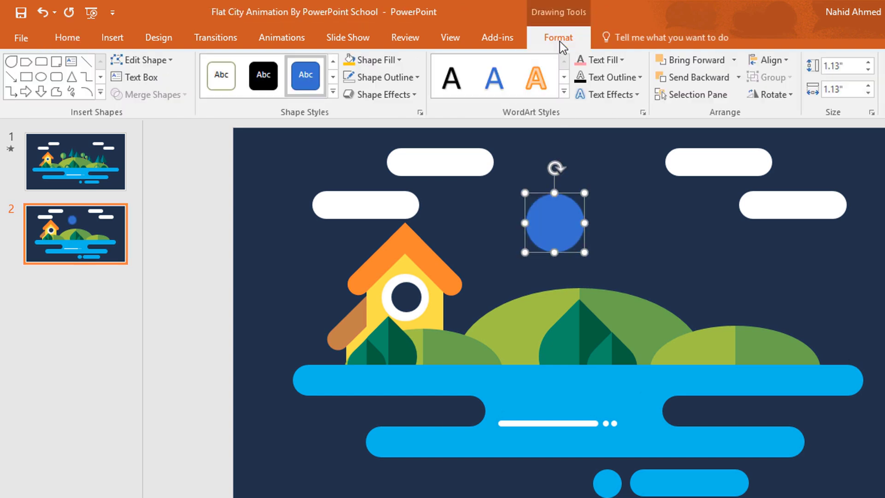
{"action": "left_click", "coordinate": [386, 58]}
{"action": "left_click", "coordinate": [388, 209]}
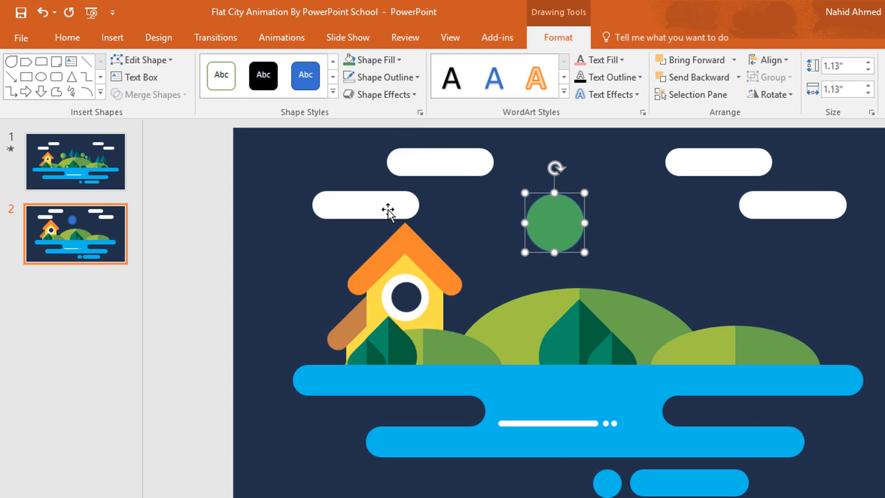
{"action": "left_click", "coordinate": [378, 79]}
{"action": "left_click", "coordinate": [427, 240]}
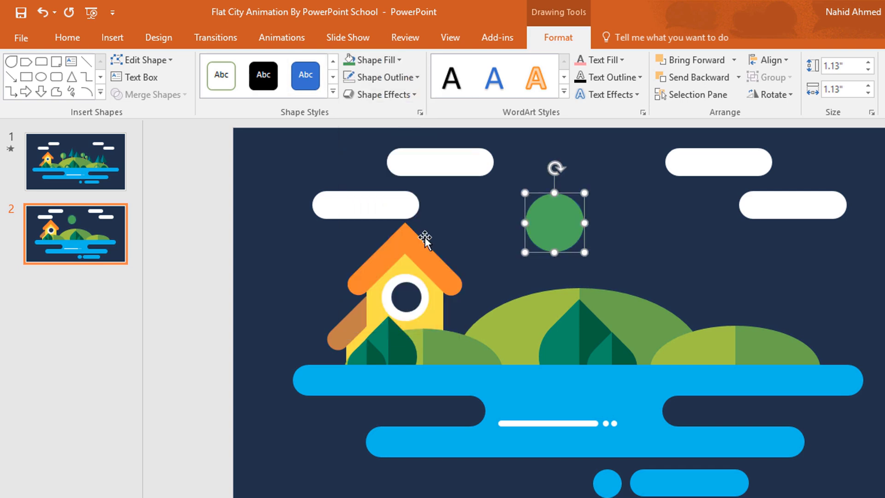
{"action": "left_click", "coordinate": [376, 60]}
{"action": "left_click", "coordinate": [389, 211]}
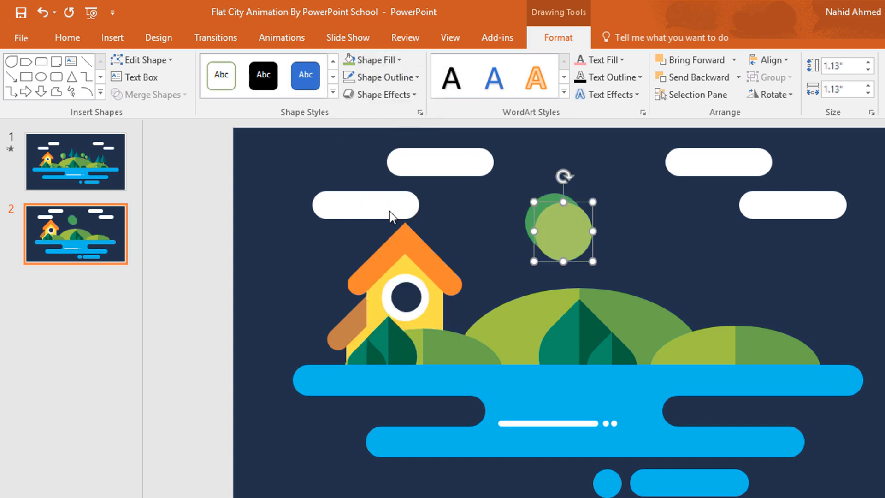
Centre the light-green circle inside the dark-green circle
{"action": "scroll", "coordinate": [638, 291], "scroll_direction": "up", "scroll_amount": 3}
{"action": "left_click", "coordinate": [638, 292]}
{"action": "key", "text": "ctrl+z"}
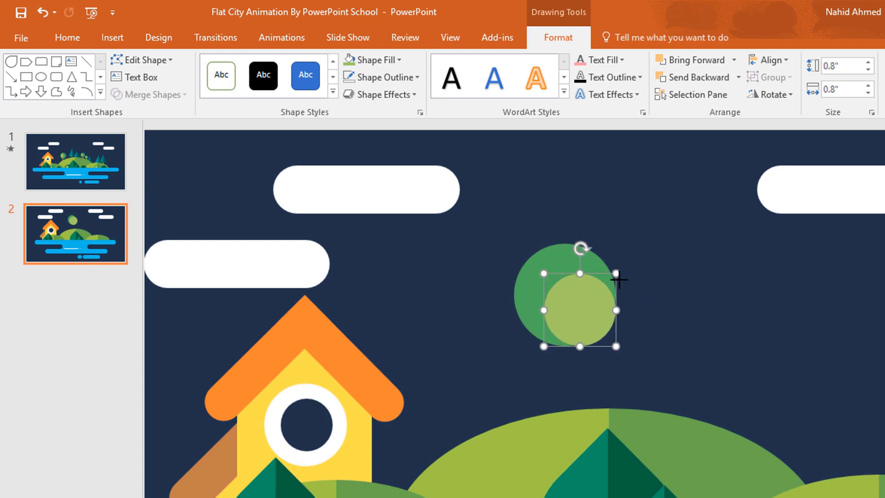
{"action": "left_click_drag", "start_coordinate": [593, 305], "coordinate": [669, 266]}
{"action": "left_click", "coordinate": [608, 280]}
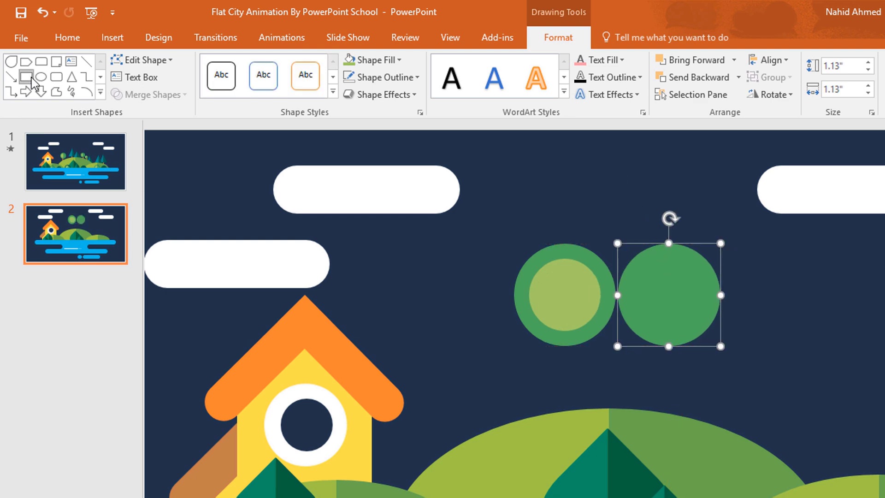
Intersect a tall rectangle with a circle copy and place the half-circle over the right half
{"action": "mouse_move", "coordinate": [668, 231]}
{"action": "left_mouse_down"}
{"action": "mouse_move", "coordinate": [727, 327]}
{"action": "mouse_move", "coordinate": [748, 383]}
{"action": "left_mouse_up"}
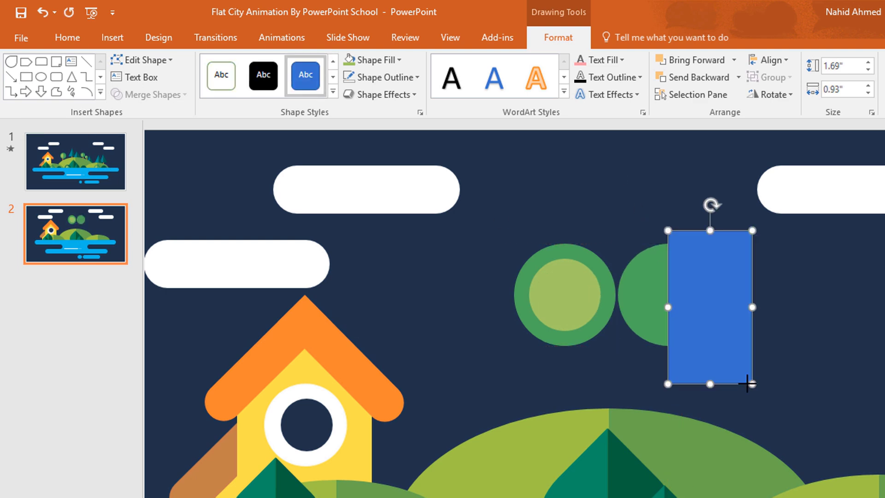
{"action": "left_click", "coordinate": [646, 316]}
{"action": "left_click", "coordinate": [726, 364], "text": "shift"}
{"action": "left_click", "coordinate": [173, 100]}
{"action": "left_click", "coordinate": [162, 170]}
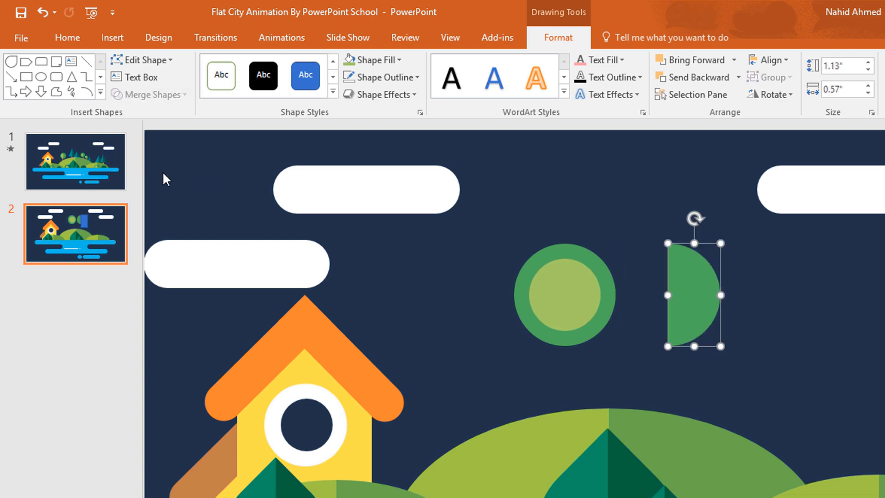
{"action": "left_click_drag", "start_coordinate": [693, 311], "coordinate": [591, 311]}
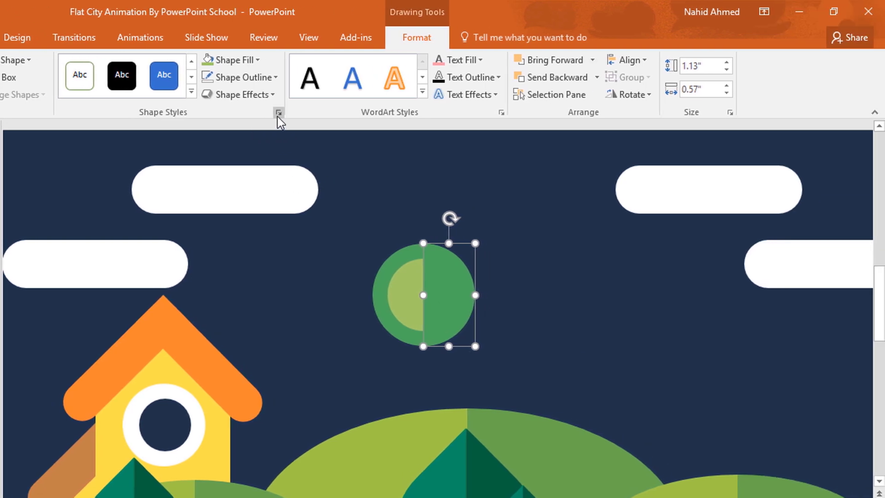
Set the half-circle's fill transparency to about 58% in Format Shape
{"action": "left_click", "coordinate": [420, 113]}
{"action": "left_click", "coordinate": [701, 217]}
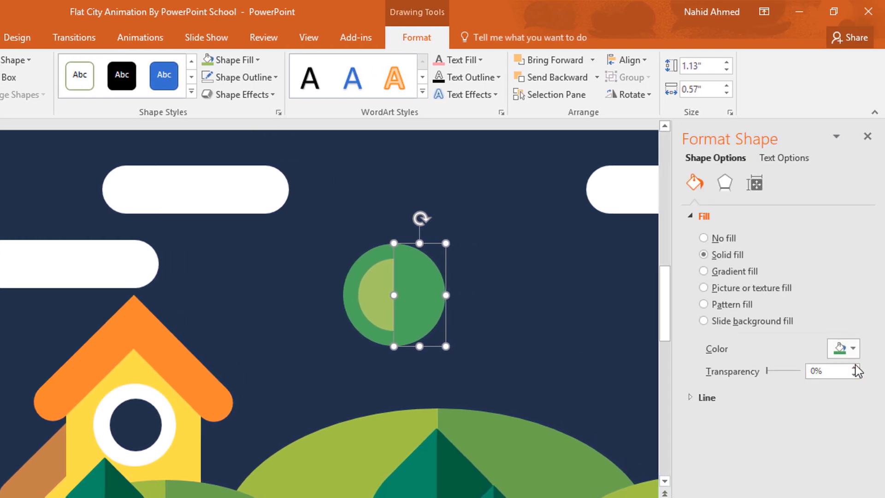
{"action": "left_click", "coordinate": [854, 368]}
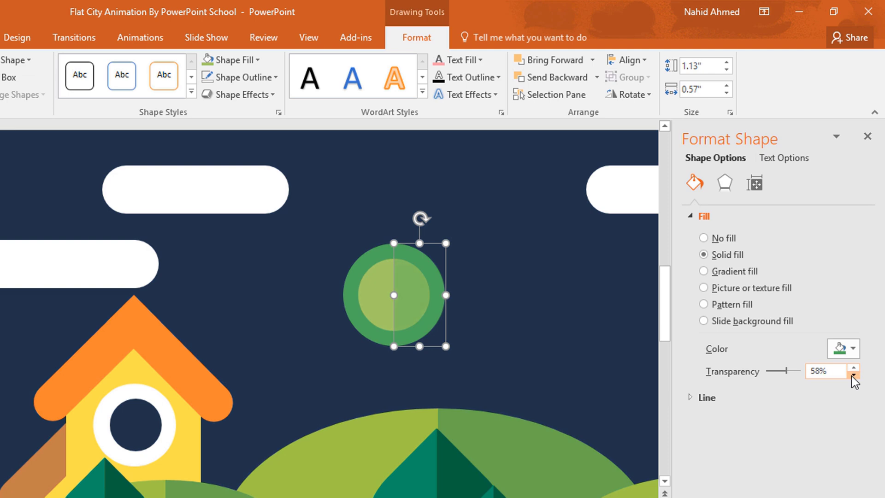
{"action": "left_click", "coordinate": [568, 295]}
{"action": "left_click", "coordinate": [868, 137]}
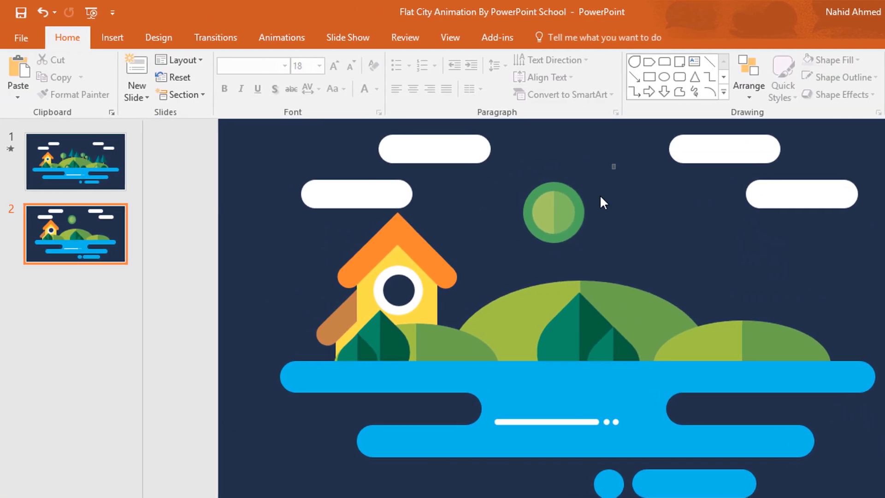
Group the tree-top circles, place it and a smaller copy on the hills, and bring the water to front
{"action": "left_click_drag", "start_coordinate": [615, 165], "coordinate": [494, 256]}
{"action": "key", "text": "ctrl+g"}
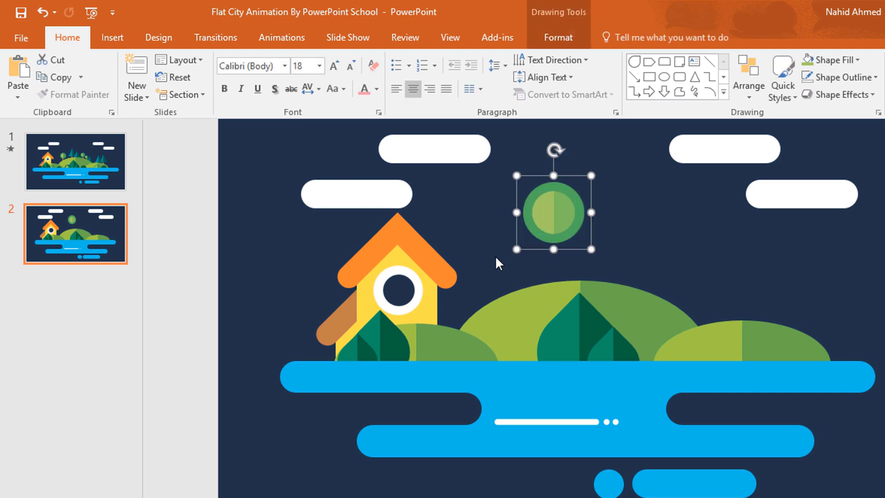
{"action": "left_click_drag", "start_coordinate": [555, 217], "coordinate": [748, 364]}
{"action": "left_click_drag", "start_coordinate": [535, 364], "coordinate": [423, 369]}
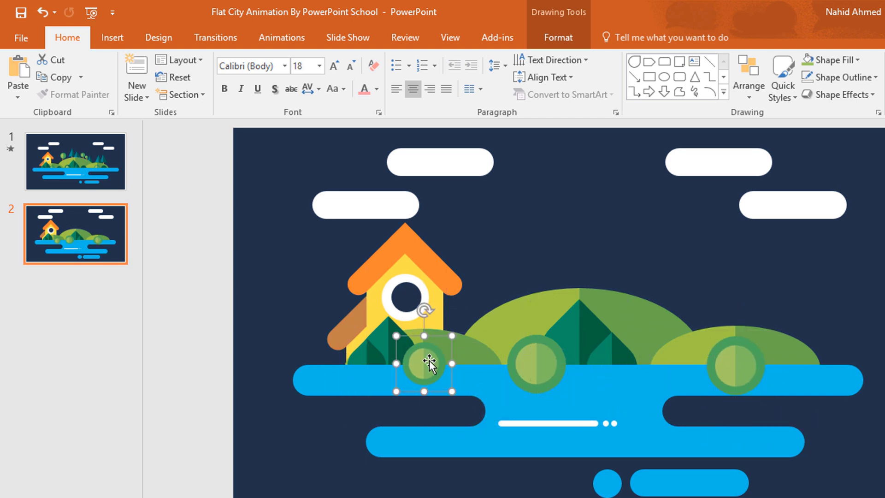
{"action": "left_click", "coordinate": [506, 408]}
{"action": "right_click", "coordinate": [507, 408]}
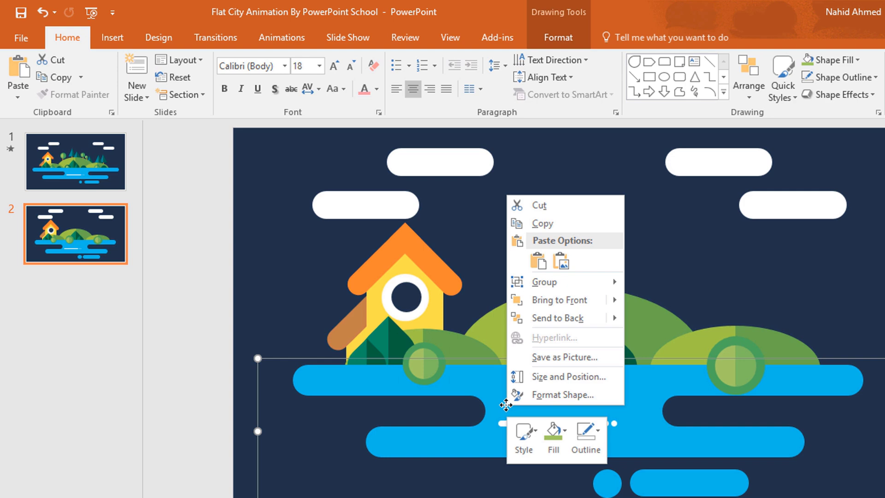
{"action": "mouse_move", "coordinate": [600, 303]}
{"action": "left_click", "coordinate": [643, 303]}
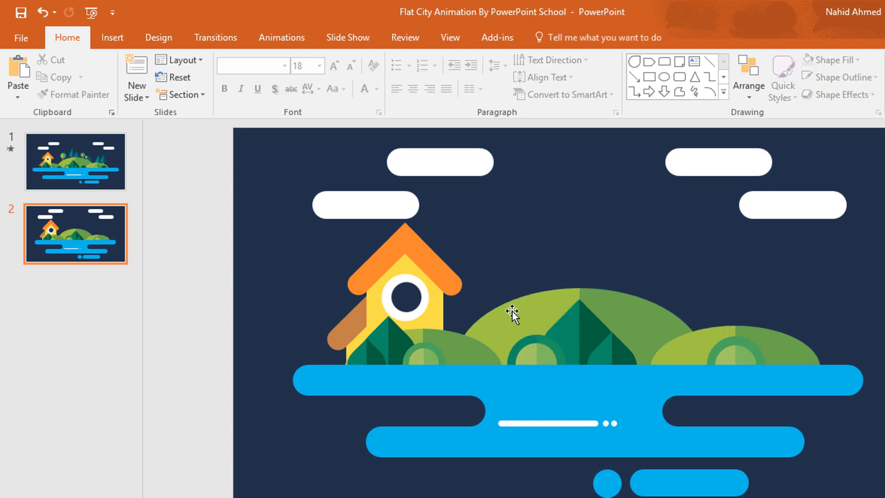
Add another bush copy at the water's edge, re-front the water, and move a circle copy into the sky
{"action": "left_click", "coordinate": [528, 339]}
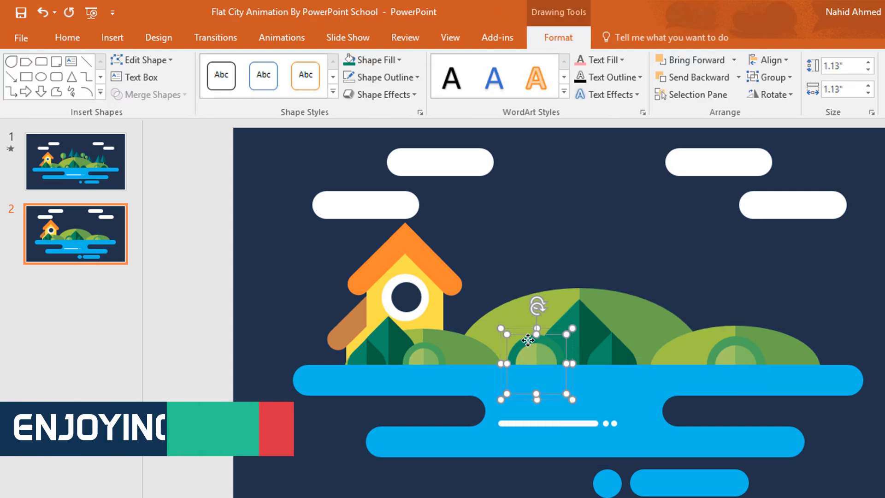
{"action": "key", "text": "ctrl+c"}
{"action": "key", "text": "ctrl+v"}
{"action": "left_click_drag", "start_coordinate": [541, 356], "coordinate": [476, 371]}
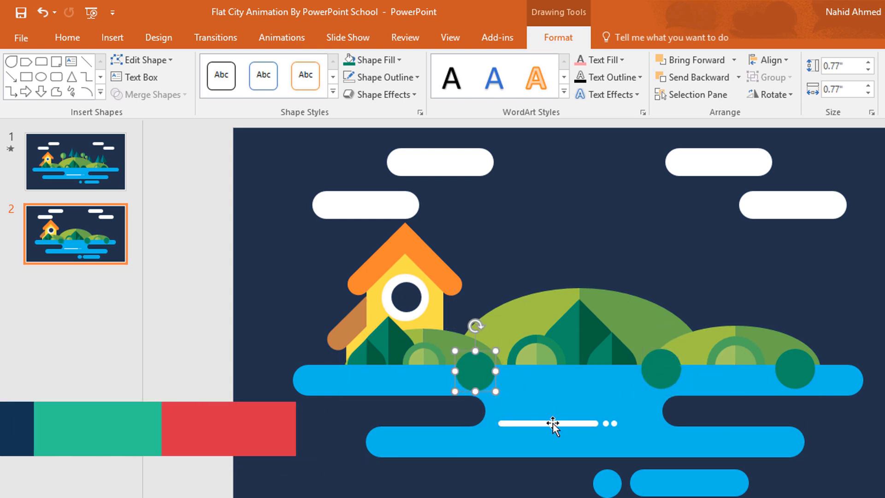
{"action": "right_click", "coordinate": [546, 413]}
{"action": "mouse_move", "coordinate": [595, 291]}
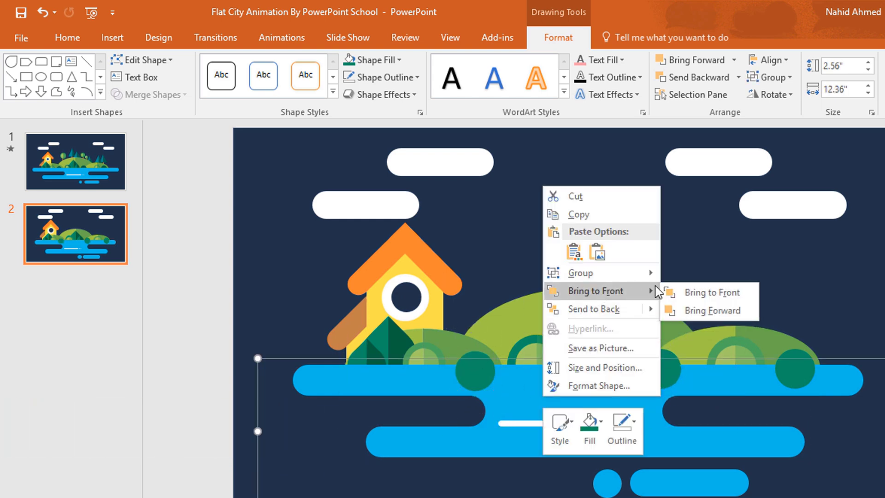
{"action": "left_click", "coordinate": [683, 289]}
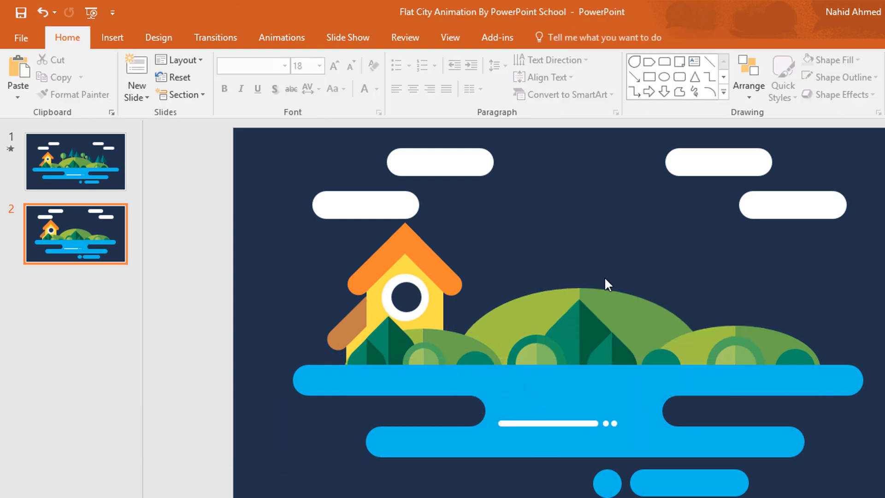
{"action": "left_click", "coordinate": [540, 348]}
{"action": "left_click_drag", "start_coordinate": [541, 348], "coordinate": [576, 206]}
Ungroup the sky circle and fill the outer circle light yellow and the inner circle deeper yellow
{"action": "right_click", "coordinate": [576, 206]}
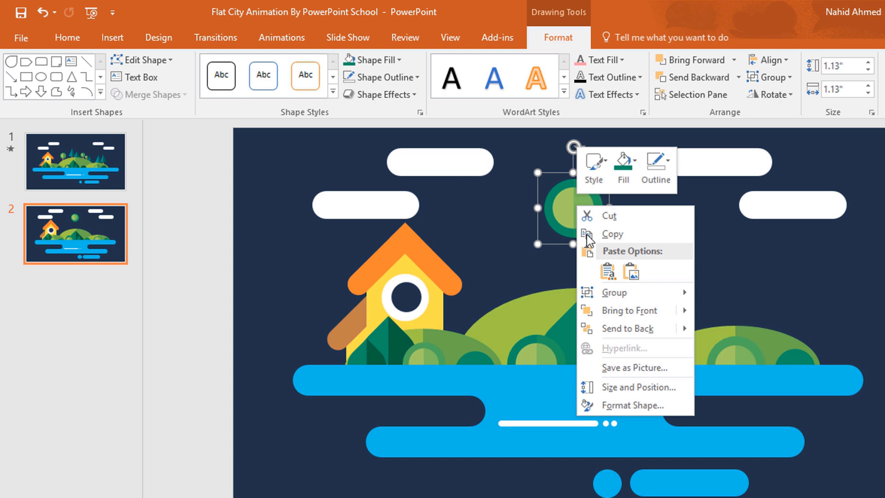
{"action": "mouse_move", "coordinate": [620, 293]}
{"action": "left_click", "coordinate": [737, 332]}
{"action": "key", "text": "Escape"}
{"action": "left_click", "coordinate": [590, 208]}
{"action": "key", "text": "Escape"}
{"action": "key", "text": "ctrl+z"}
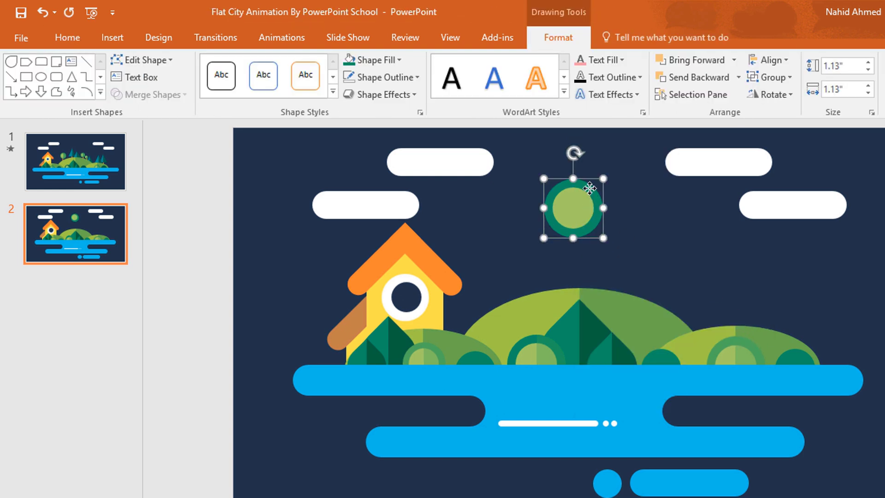
{"action": "left_click", "coordinate": [386, 60]}
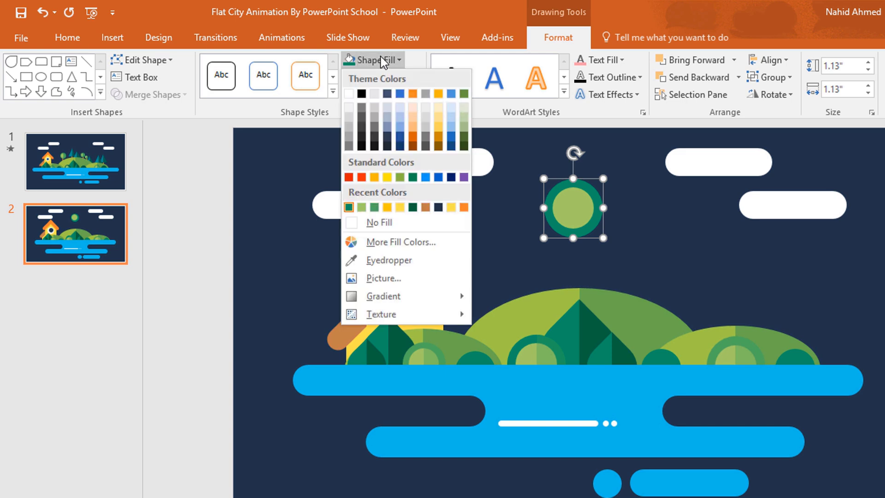
{"action": "left_click", "coordinate": [402, 207]}
{"action": "left_click", "coordinate": [585, 206]}
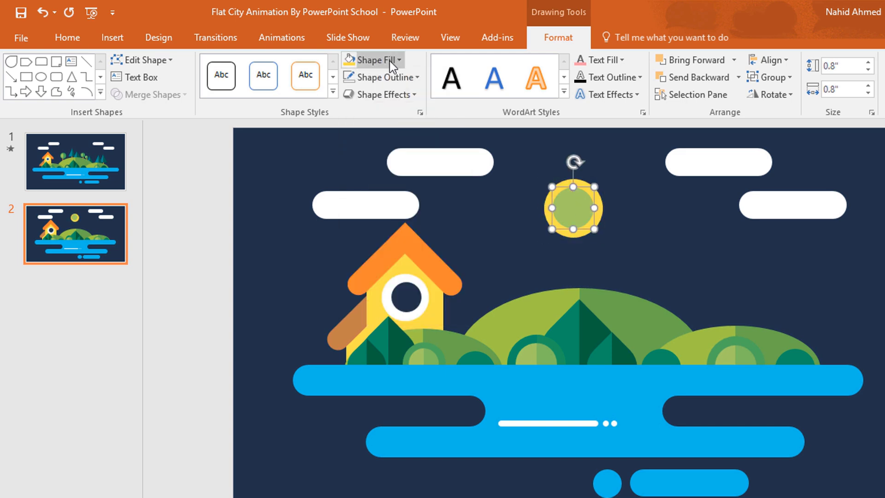
{"action": "left_click", "coordinate": [390, 61]}
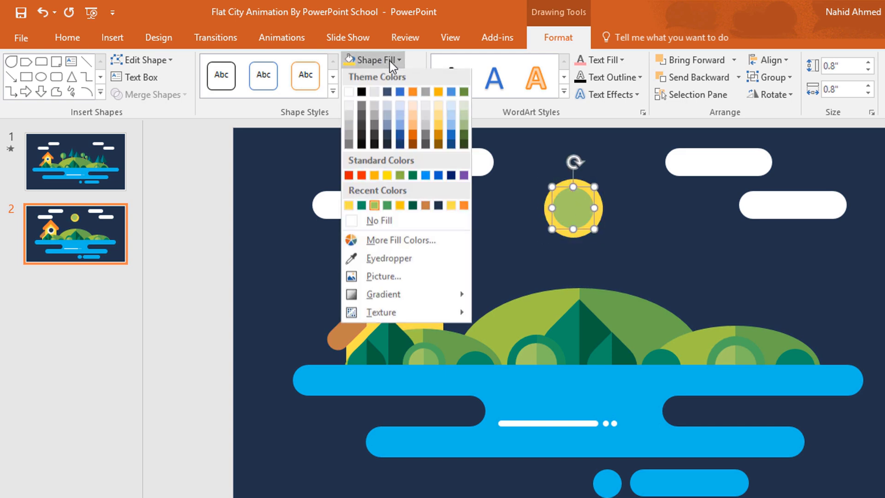
{"action": "left_click", "coordinate": [400, 207]}
Group the two sun circles and raise the sun higher between the clouds
{"action": "left_click", "coordinate": [591, 237]}
{"action": "left_click_drag", "start_coordinate": [638, 158], "coordinate": [531, 255]}
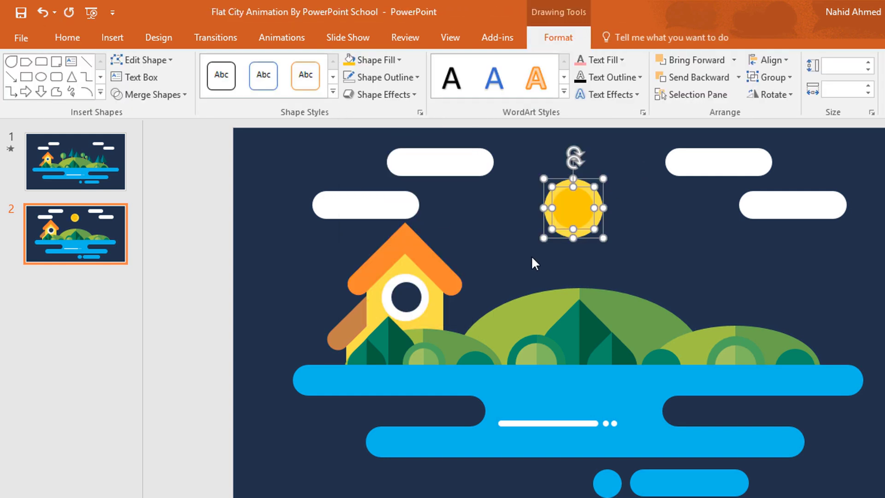
{"action": "key", "text": "ctrl+g"}
{"action": "left_click_drag", "start_coordinate": [579, 209], "coordinate": [580, 174]}
{"action": "left_click", "coordinate": [632, 216]}
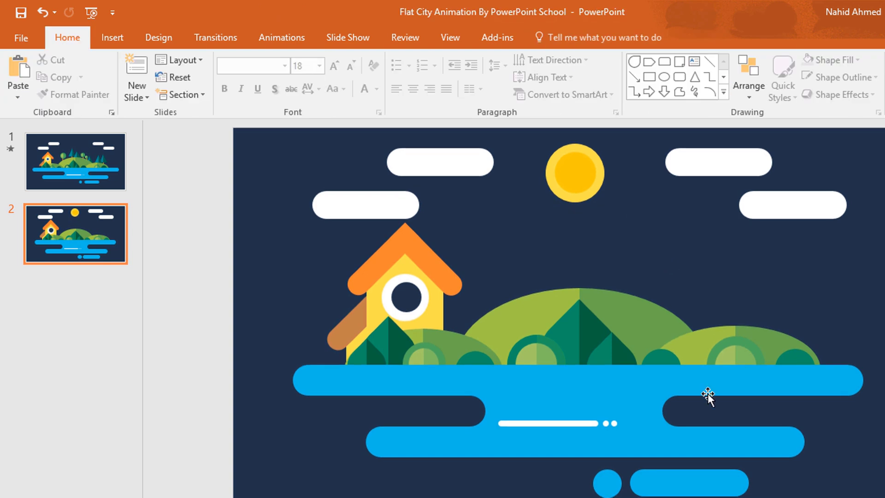
Duplicate the green tree-top circle and move the copy above the hills
{"action": "left_click", "coordinate": [750, 356]}
{"action": "key", "text": "ctrl+d"}
{"action": "left_click_drag", "start_coordinate": [750, 366], "coordinate": [489, 248]}
{"action": "scroll", "coordinate": [504, 272], "scroll_direction": "up", "scroll_amount": 3}
{"action": "left_click_drag", "start_coordinate": [646, 249], "coordinate": [512, 383]}
{"action": "scroll", "coordinate": [643, 297], "scroll_direction": "down", "scroll_amount": 3}
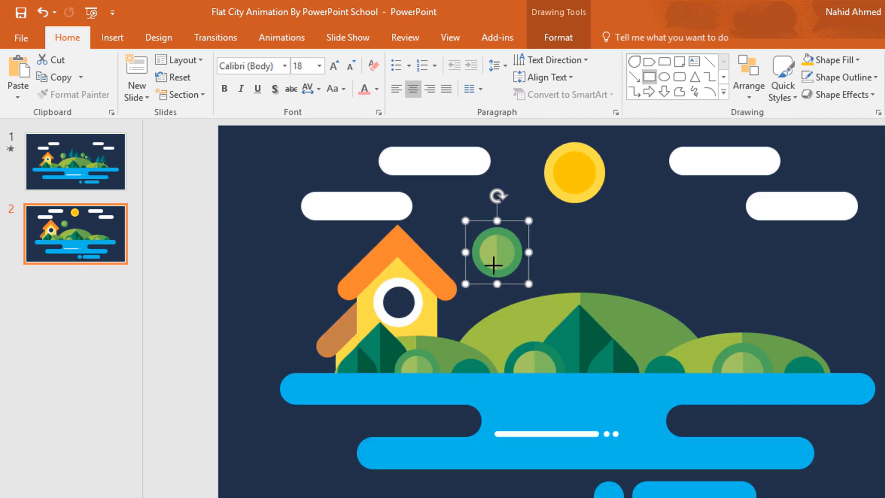
Draw a thin brown trunk bar with no outline beneath the circle, behind other shapes
{"action": "mouse_move", "coordinate": [497, 287]}
{"action": "left_mouse_down"}
{"action": "mouse_move", "coordinate": [485, 324]}
{"action": "mouse_move", "coordinate": [497, 315]}
{"action": "left_mouse_up"}
{"action": "right_click", "coordinate": [496, 315]}
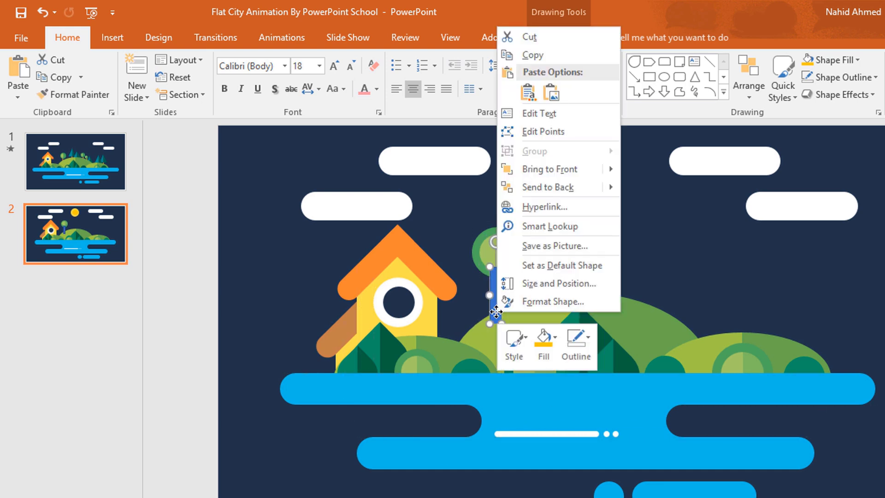
{"action": "mouse_move", "coordinate": [564, 181]}
{"action": "left_click", "coordinate": [647, 183]}
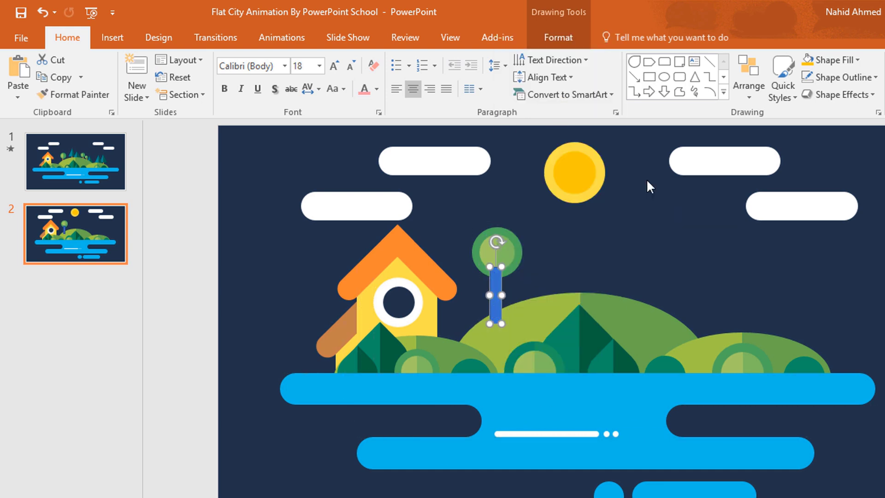
{"action": "left_click", "coordinate": [567, 40]}
{"action": "left_click", "coordinate": [399, 61]}
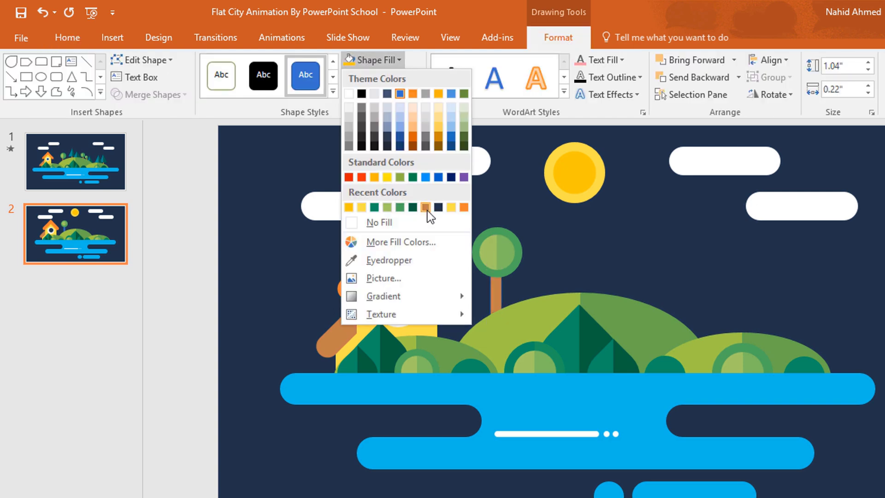
{"action": "left_click", "coordinate": [426, 208]}
{"action": "left_click", "coordinate": [416, 78]}
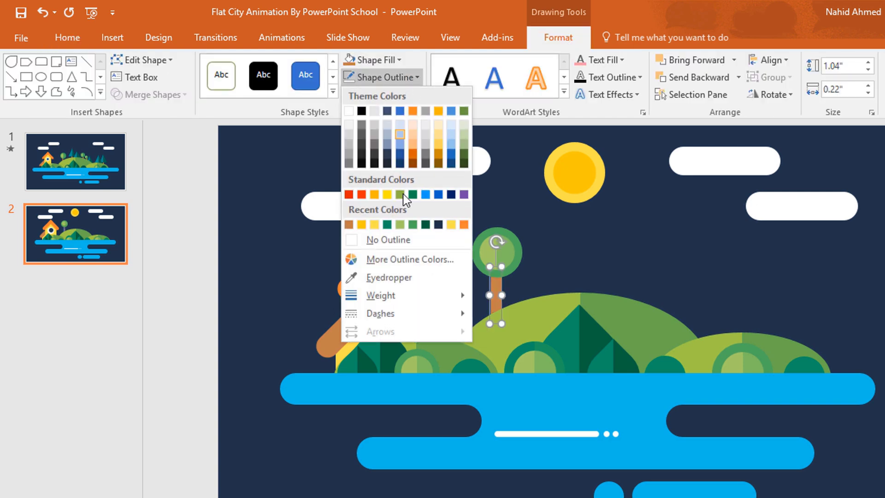
{"action": "left_click", "coordinate": [418, 240]}
{"action": "left_click_drag", "start_coordinate": [496, 288], "coordinate": [496, 287]}
Group the tree top and trunk, send it behind the hills, and set it on the hill
{"action": "left_click", "coordinate": [513, 251], "text": "shift"}
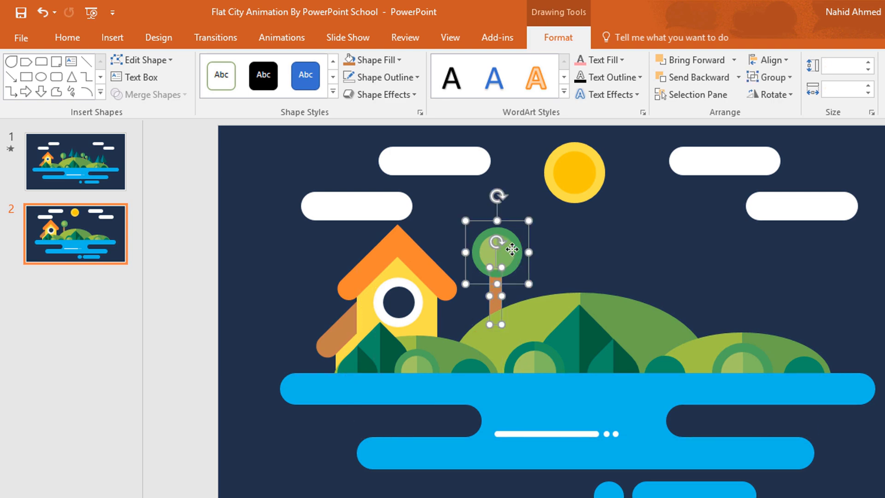
{"action": "key", "text": "ctrl+g"}
{"action": "right_click", "coordinate": [485, 245]}
{"action": "mouse_move", "coordinate": [567, 373]}
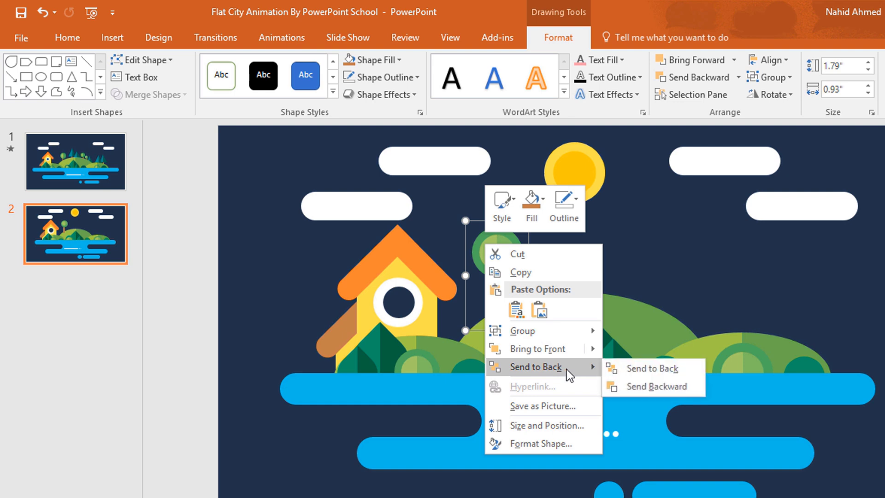
{"action": "left_click", "coordinate": [614, 370]}
{"action": "left_click_drag", "start_coordinate": [509, 254], "coordinate": [655, 271]}
Duplicate the tree and place a smaller copy behind the right hill
{"action": "key", "text": "ctrl+d"}
{"action": "right_click", "coordinate": [655, 271]}
{"action": "left_click", "coordinate": [740, 394]}
{"action": "left_click_drag", "start_coordinate": [648, 273], "coordinate": [710, 288]}
{"action": "right_click", "coordinate": [690, 284]}
{"action": "left_click", "coordinate": [850, 415]}
{"action": "left_click", "coordinate": [693, 134]}
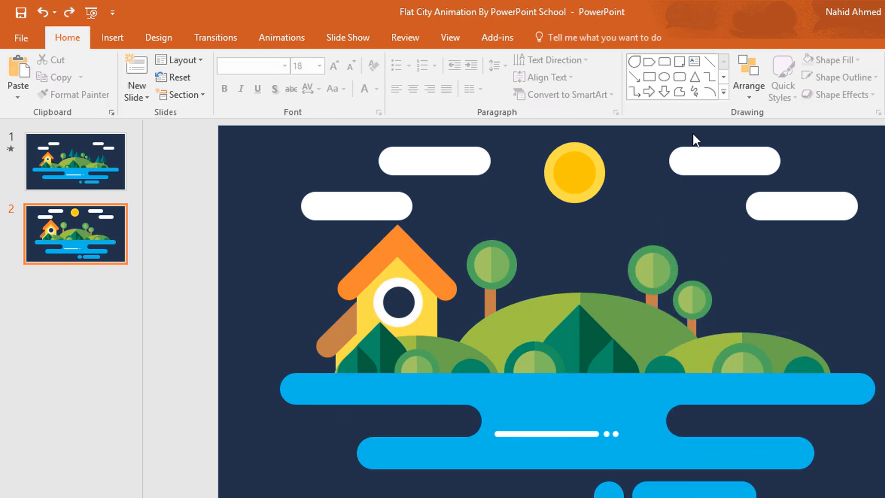
Subtract a rectangle from a triangle to leave a half triangle
{"action": "left_click", "coordinate": [694, 77]}
{"action": "left_click_drag", "start_coordinate": [530, 215], "coordinate": [594, 286]}
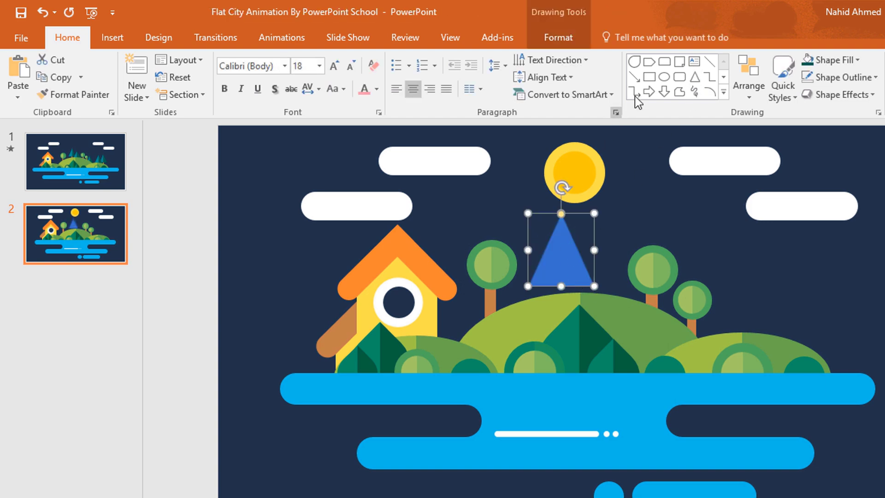
{"action": "left_click", "coordinate": [650, 77]}
{"action": "scroll", "coordinate": [662, 221], "scroll_direction": "up", "scroll_amount": 5}
{"action": "left_click_drag", "start_coordinate": [579, 208], "coordinate": [691, 432]}
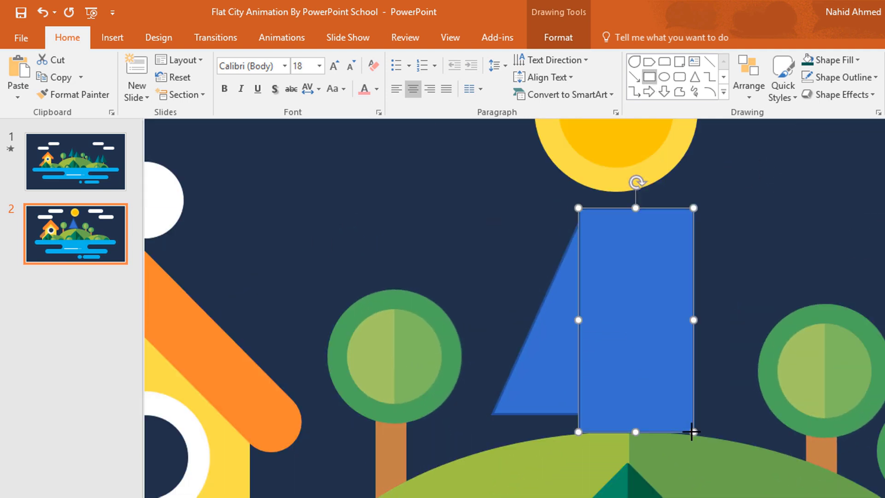
{"action": "left_click", "coordinate": [553, 380]}
{"action": "left_click", "coordinate": [669, 410], "text": "shift"}
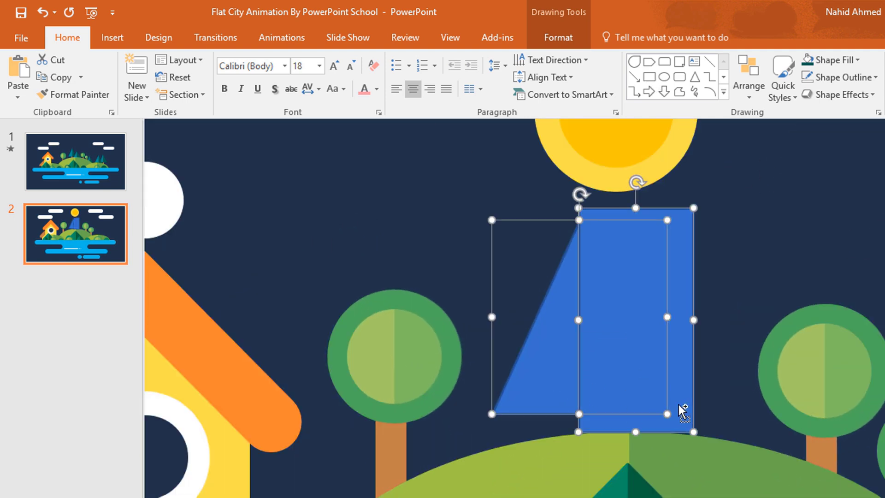
{"action": "left_click", "coordinate": [551, 45]}
{"action": "left_click", "coordinate": [169, 92]}
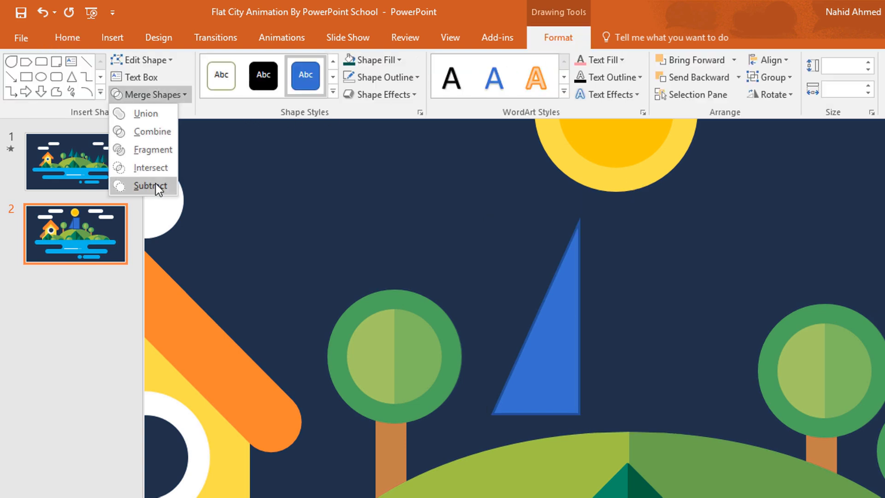
{"action": "left_click", "coordinate": [158, 188]}
Fill the half triangle teal with no outline
{"action": "left_click", "coordinate": [387, 60]}
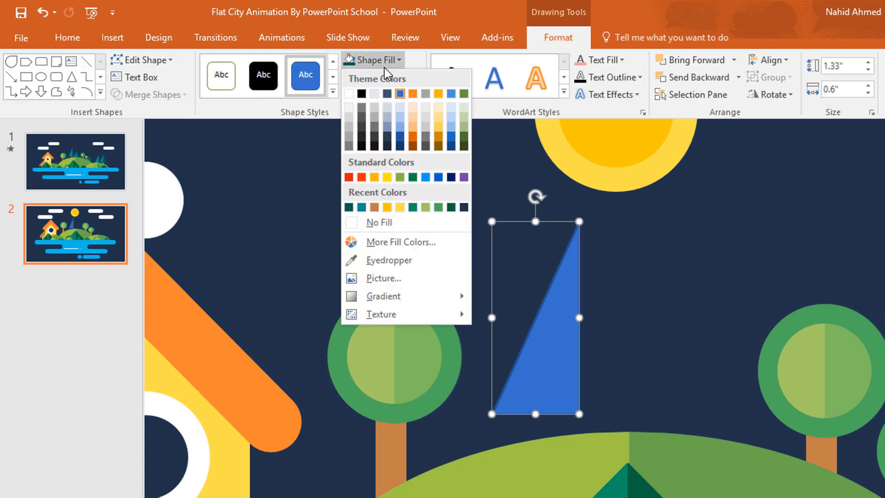
{"action": "left_click", "coordinate": [361, 207]}
{"action": "left_click", "coordinate": [392, 78]}
{"action": "left_click", "coordinate": [371, 239]}
Duplicate and flip the half horizontally, joining it into a full triangle with a darker teal right half
{"action": "key", "text": "ctrl+d"}
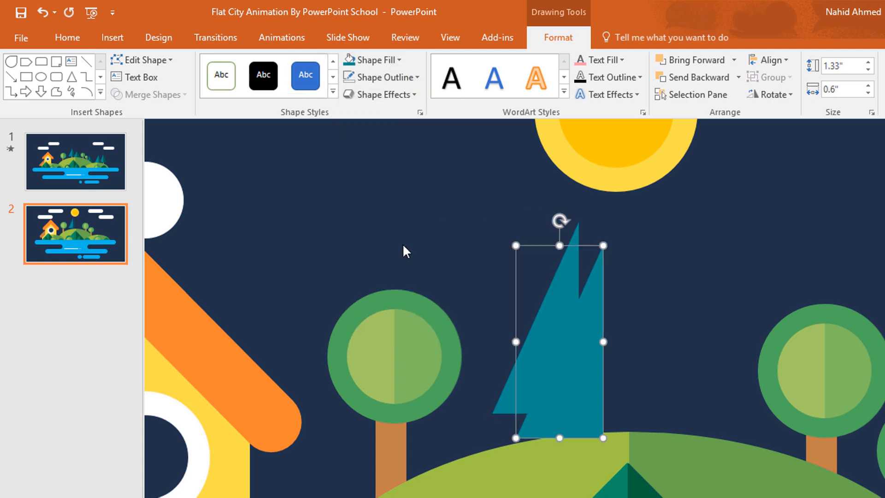
{"action": "left_click", "coordinate": [781, 97]}
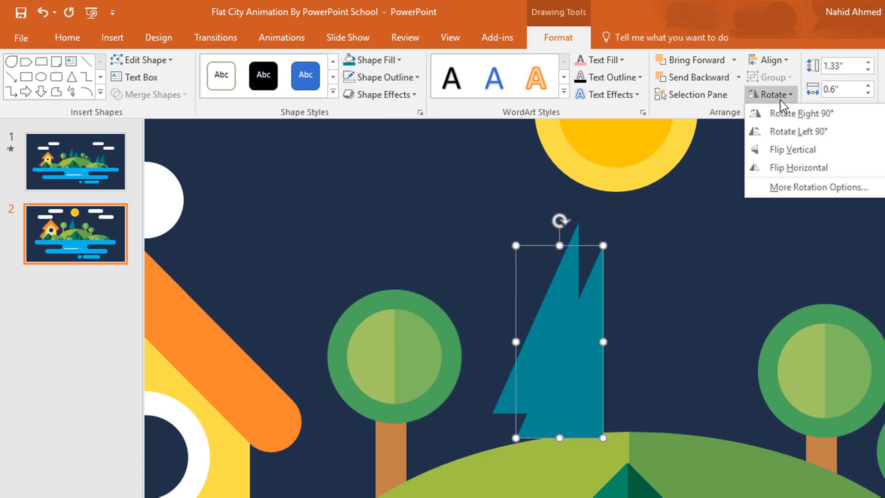
{"action": "left_click", "coordinate": [785, 168]}
{"action": "left_click_drag", "start_coordinate": [531, 356], "coordinate": [596, 333]}
{"action": "left_click", "coordinate": [394, 60]}
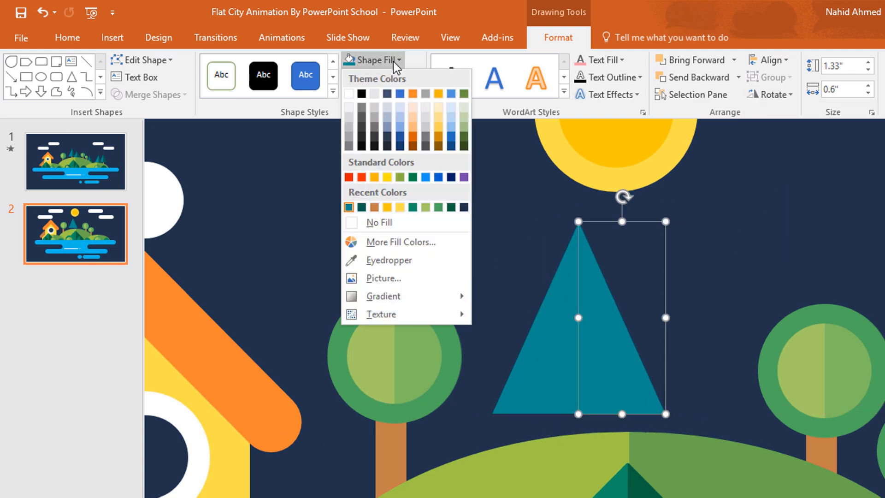
{"action": "left_click", "coordinate": [362, 207]}
{"action": "scroll", "coordinate": [553, 267], "scroll_direction": "down", "scroll_amount": 2}
Shrink the teal triangle tree top and move a brown trunk beneath it
{"action": "left_click", "coordinate": [548, 261], "text": "shift"}
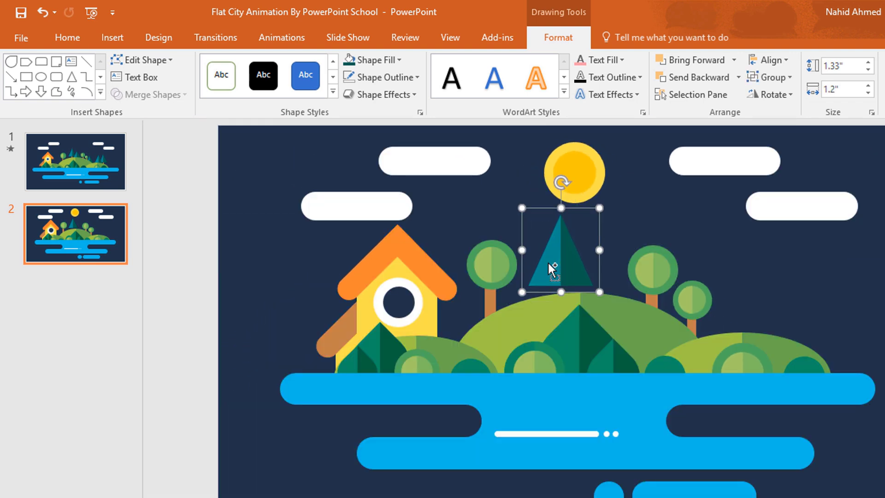
{"action": "left_click_drag", "start_coordinate": [597, 208], "coordinate": [576, 234]}
{"action": "left_click_drag", "start_coordinate": [557, 269], "coordinate": [562, 242]}
{"action": "left_click", "coordinate": [691, 325]}
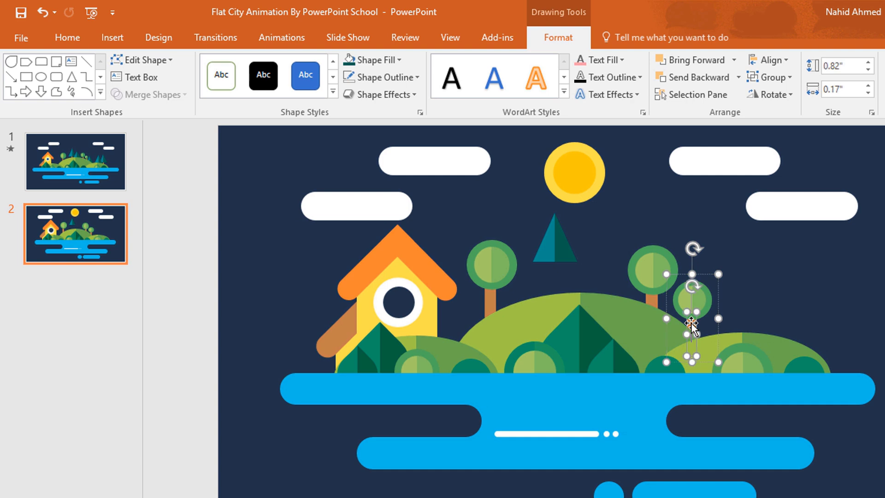
{"action": "left_click_drag", "start_coordinate": [692, 323], "coordinate": [581, 301]}
Put the trunk behind the triangle, group them into a pine tree, and enlarge it into place
{"action": "scroll", "coordinate": [569, 308], "scroll_direction": "up", "scroll_amount": 4}
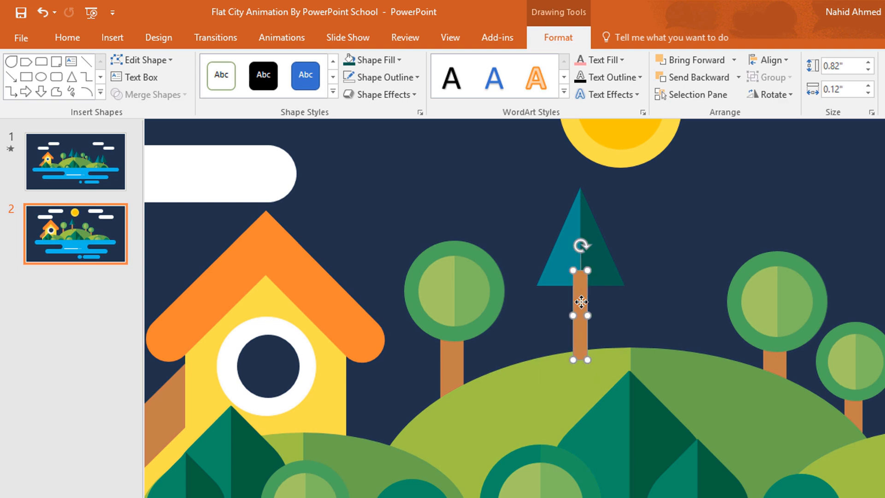
{"action": "right_click", "coordinate": [582, 302]}
{"action": "mouse_move", "coordinate": [663, 177]}
{"action": "left_click", "coordinate": [720, 179]}
{"action": "left_click", "coordinate": [605, 269], "text": "shift"}
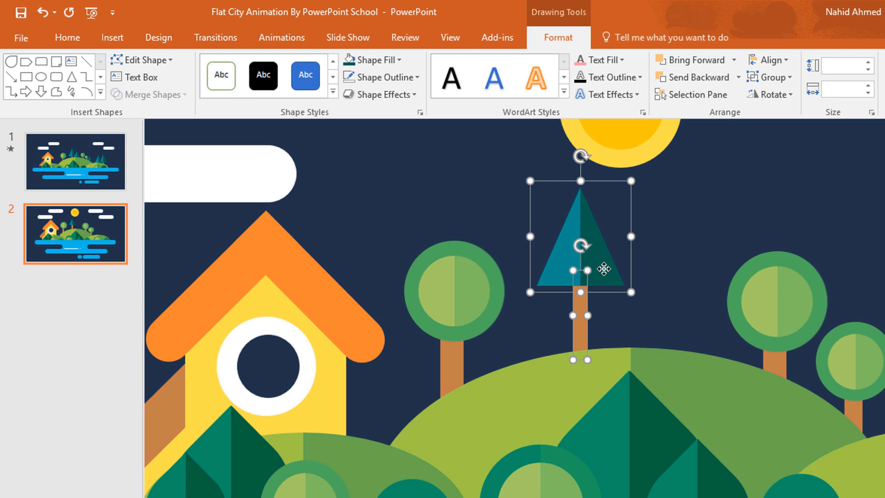
{"action": "key", "text": "ctrl+g"}
{"action": "mouse_move", "coordinate": [631, 181]}
{"action": "left_mouse_down"}
{"action": "mouse_move", "coordinate": [646, 174]}
{"action": "mouse_move", "coordinate": [647, 182]}
{"action": "left_mouse_up"}
{"action": "left_click_drag", "start_coordinate": [592, 232], "coordinate": [593, 256]}
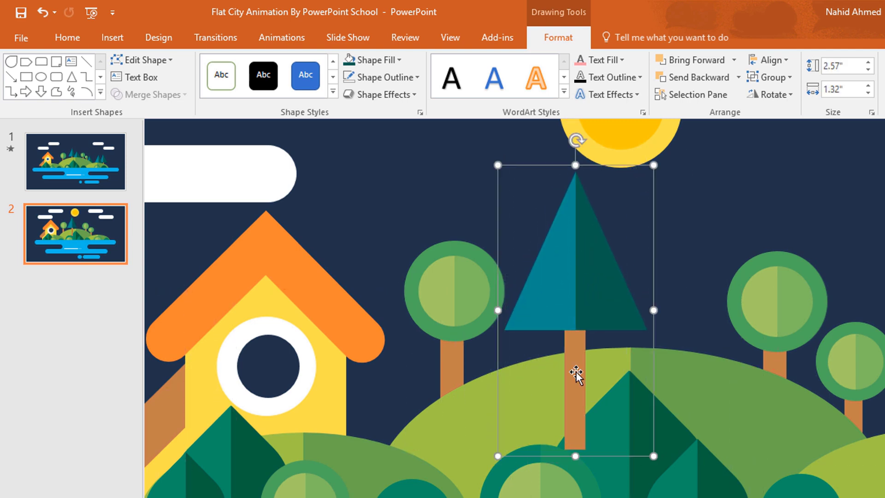
Send the pine tree behind the hills and move it further right
{"action": "right_click", "coordinate": [577, 375]}
{"action": "mouse_move", "coordinate": [668, 286]}
{"action": "left_click", "coordinate": [720, 287]}
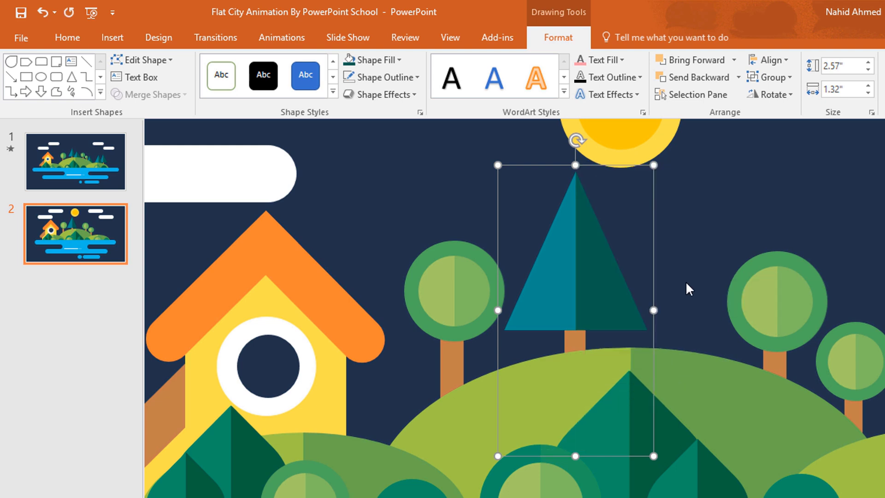
{"action": "scroll", "coordinate": [685, 280], "scroll_direction": "down", "scroll_amount": 2}
{"action": "left_click_drag", "start_coordinate": [623, 312], "coordinate": [671, 326]}
{"action": "right_click", "coordinate": [644, 381]}
{"action": "mouse_move", "coordinate": [696, 295]}
{"action": "left_click", "coordinate": [805, 296]}
Position another pine tree beside the right hill, behind it
{"action": "left_click_drag", "start_coordinate": [707, 357], "coordinate": [750, 361]}
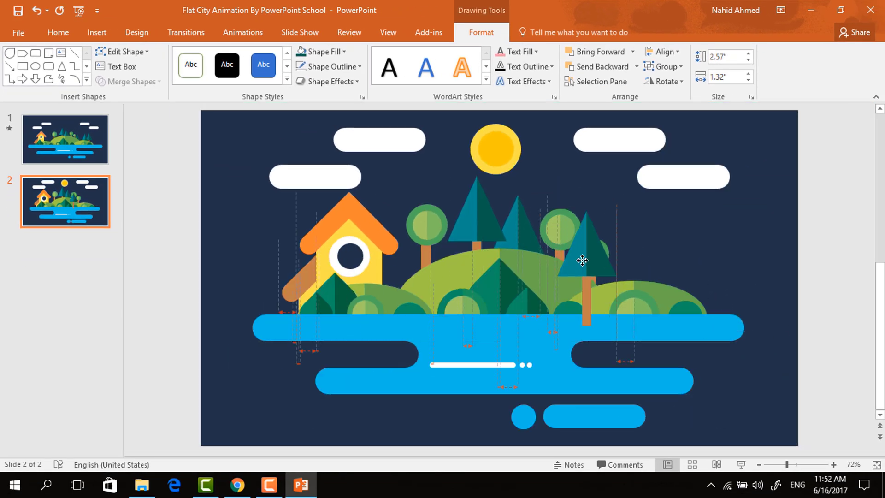
{"action": "left_click_drag", "start_coordinate": [582, 261], "coordinate": [650, 269]}
{"action": "right_click", "coordinate": [678, 310]}
{"action": "mouse_move", "coordinate": [737, 235]}
{"action": "left_click", "coordinate": [846, 235]}
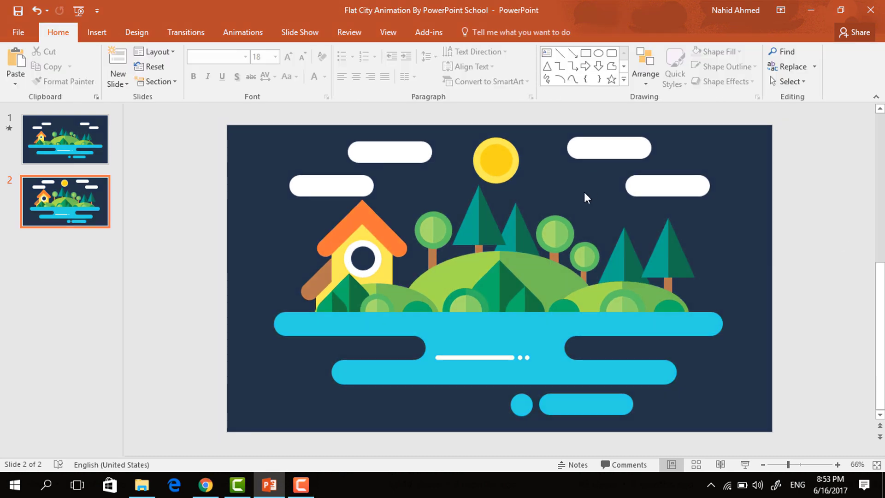
Give the upper-left cloud a short Lines motion path travelling left
{"action": "left_click", "coordinate": [397, 153]}
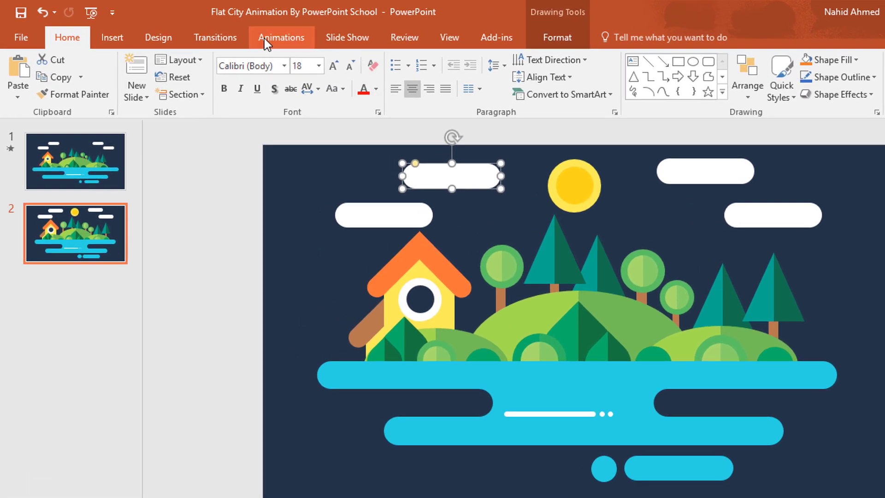
{"action": "left_click", "coordinate": [279, 39]}
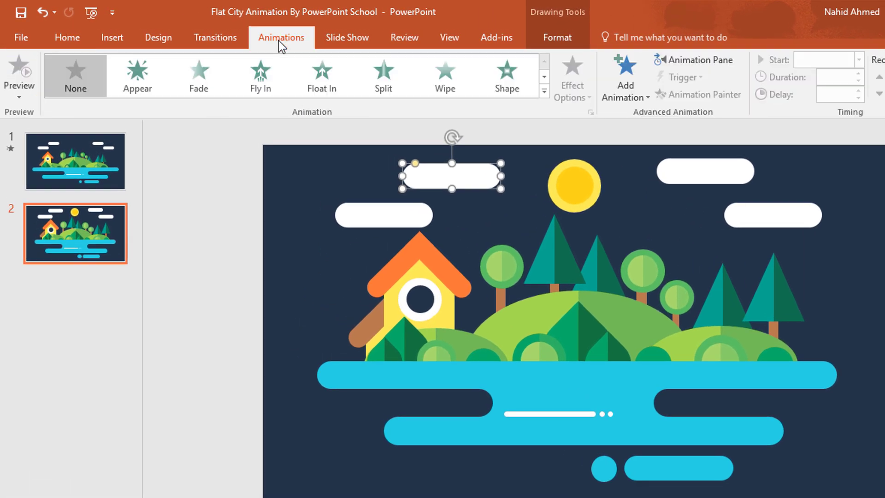
{"action": "left_click", "coordinate": [545, 92]}
{"action": "scroll", "coordinate": [452, 198], "scroll_direction": "down", "scroll_amount": 2}
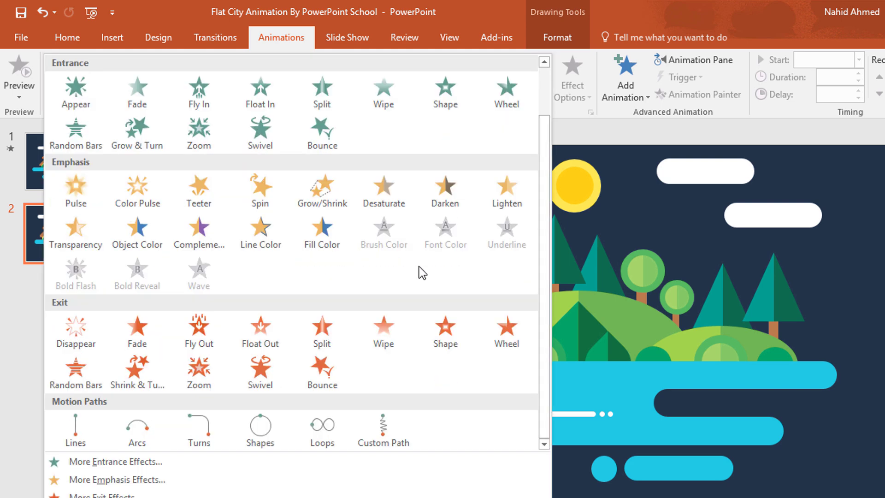
{"action": "left_click", "coordinate": [95, 427]}
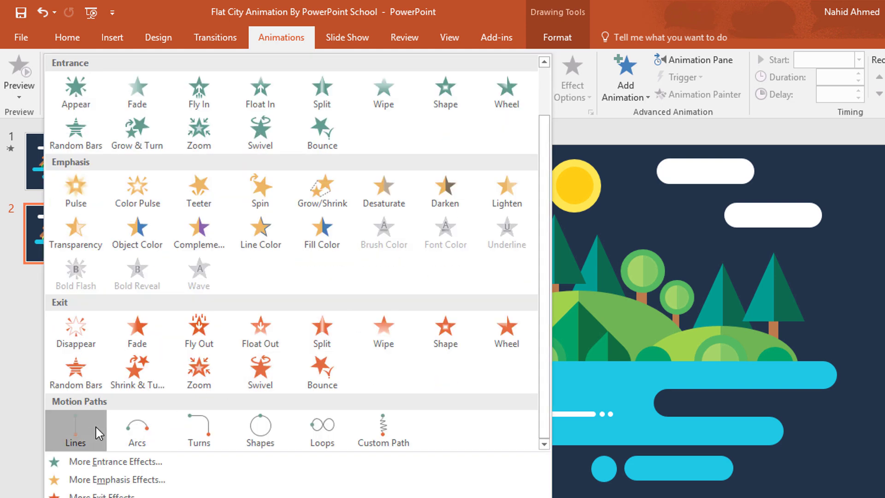
{"action": "left_click", "coordinate": [574, 88]}
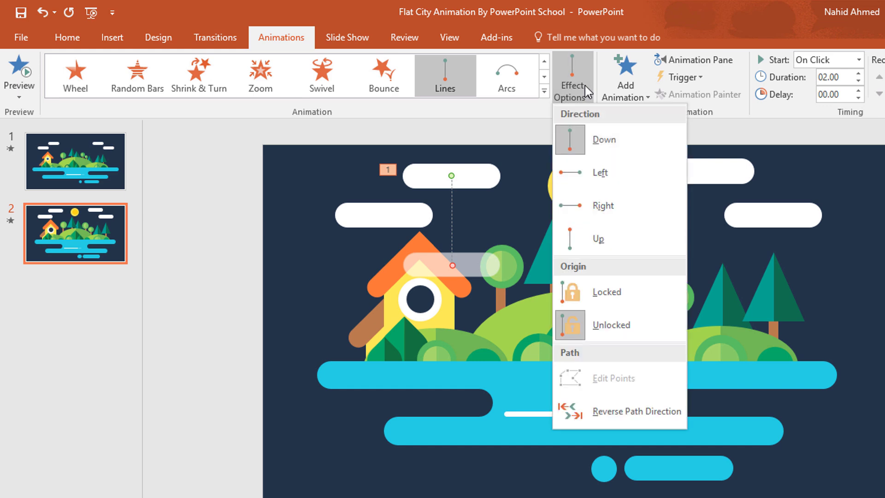
{"action": "left_click", "coordinate": [597, 184]}
{"action": "left_click_drag", "start_coordinate": [296, 176], "coordinate": [384, 181]}
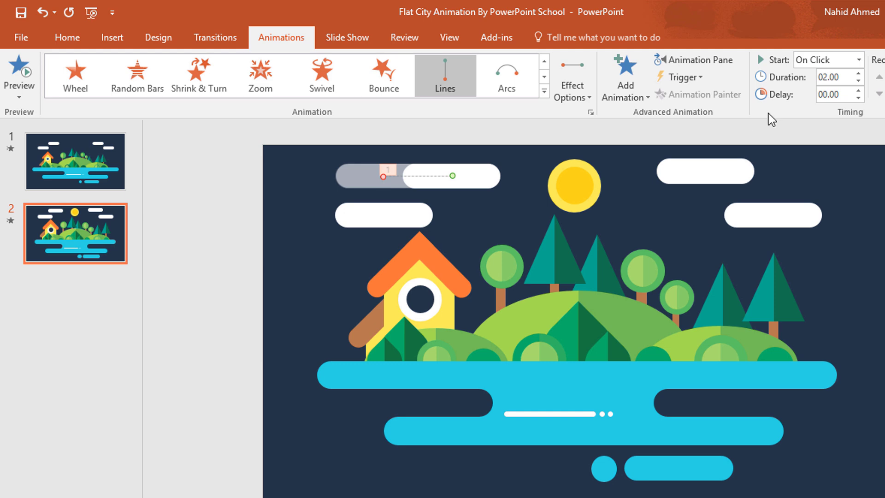
Set the cloud's motion to start With Previous, with a longer duration and auto-reverse
{"action": "left_click", "coordinate": [859, 60]}
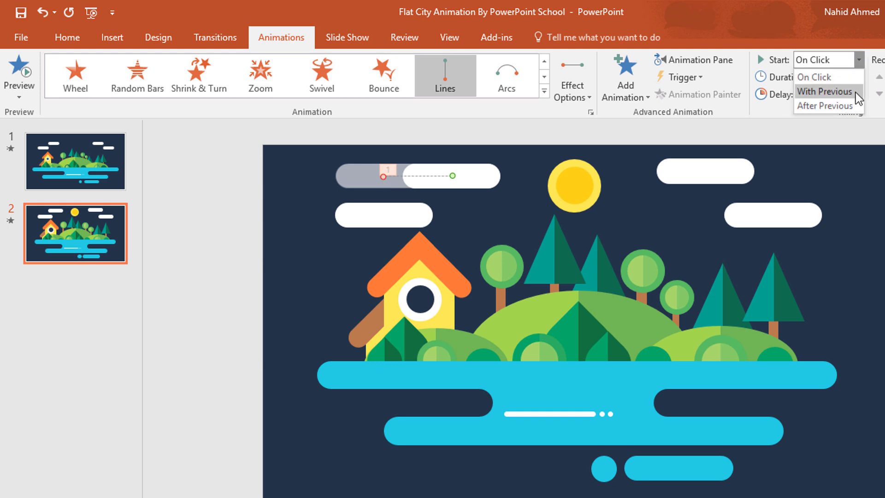
{"action": "left_click", "coordinate": [856, 93]}
{"action": "left_click", "coordinate": [858, 73]}
{"action": "left_click", "coordinate": [858, 73]}
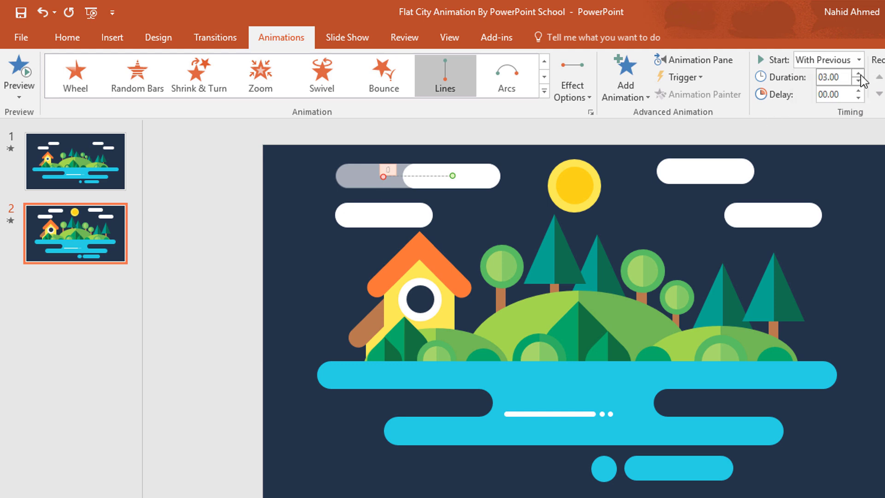
{"action": "left_click", "coordinate": [590, 113]}
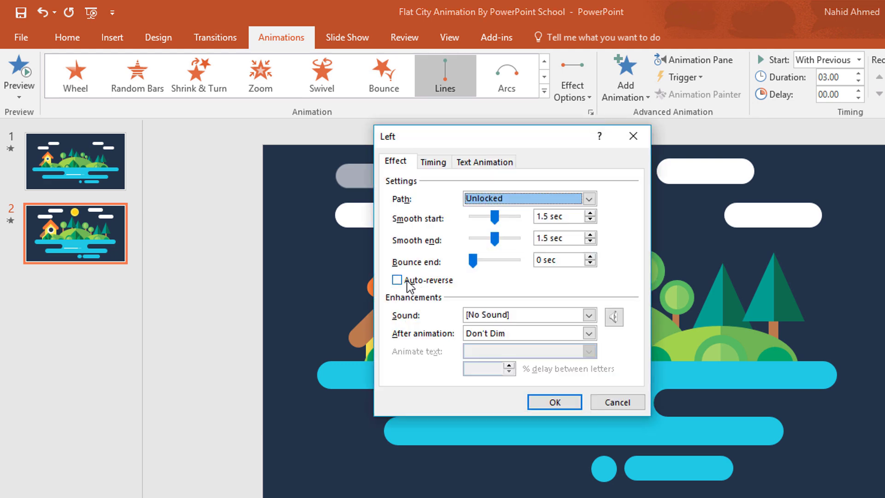
{"action": "left_click", "coordinate": [408, 281]}
{"action": "left_click", "coordinate": [549, 404]}
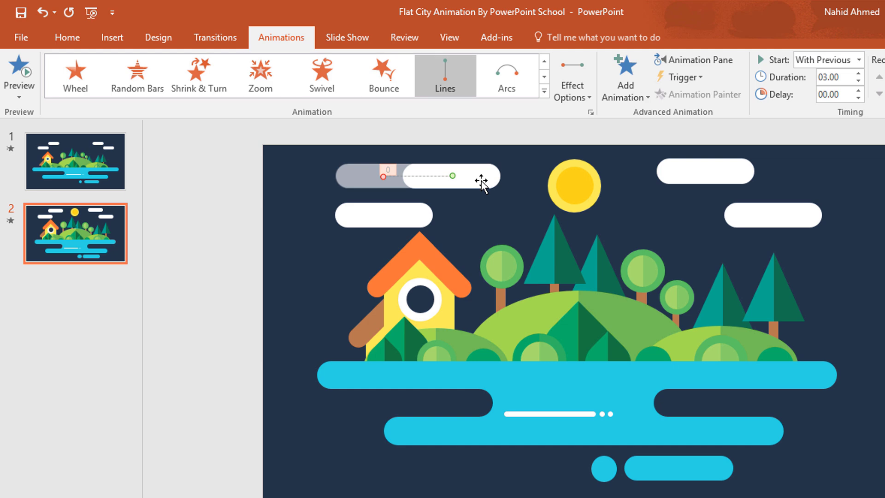
Copy the animation to the left cloud, drifting right on a shortened path
{"action": "left_click", "coordinate": [481, 181]}
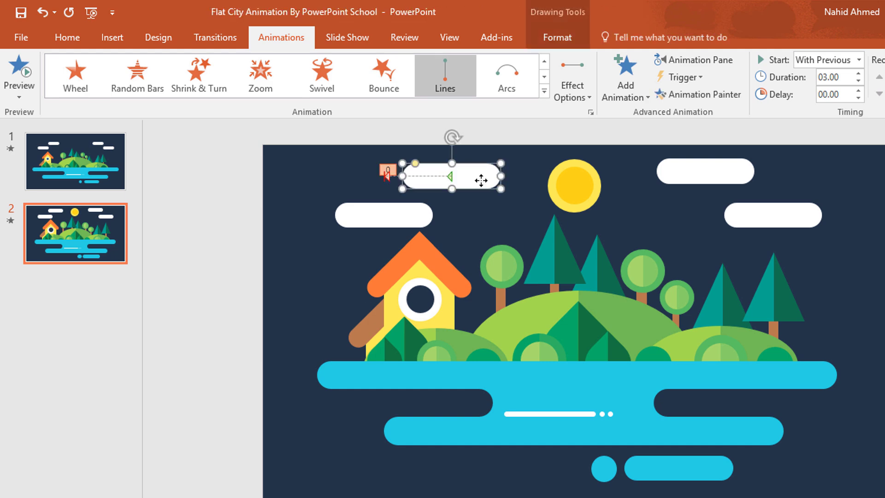
{"action": "left_click", "coordinate": [704, 95]}
{"action": "left_click", "coordinate": [384, 215]}
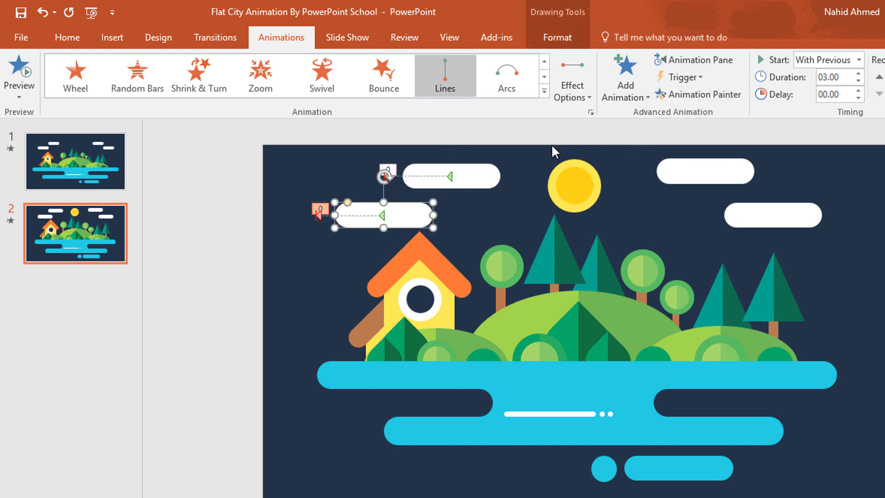
{"action": "left_click", "coordinate": [577, 96]}
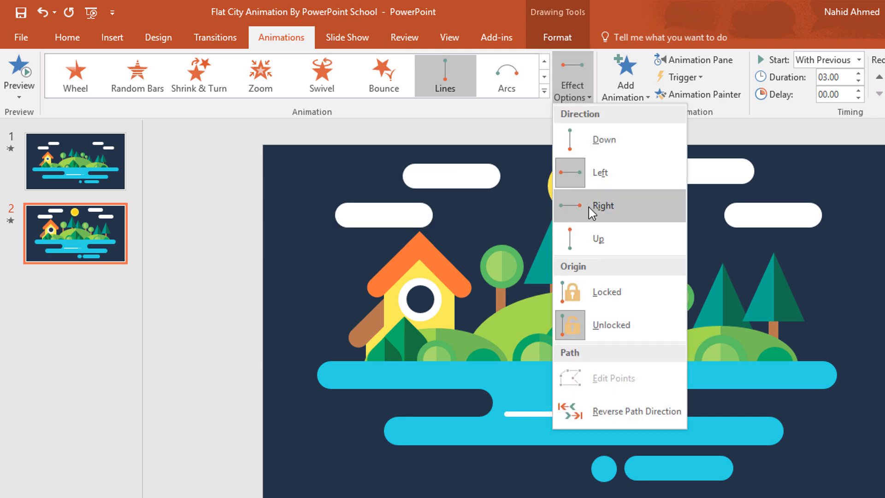
{"action": "left_click", "coordinate": [592, 205]}
{"action": "left_click_drag", "start_coordinate": [539, 214], "coordinate": [453, 227]}
Paint the cloud animation onto the top-right and right clouds, then lower the sun behind the trees
{"action": "left_click", "coordinate": [362, 219]}
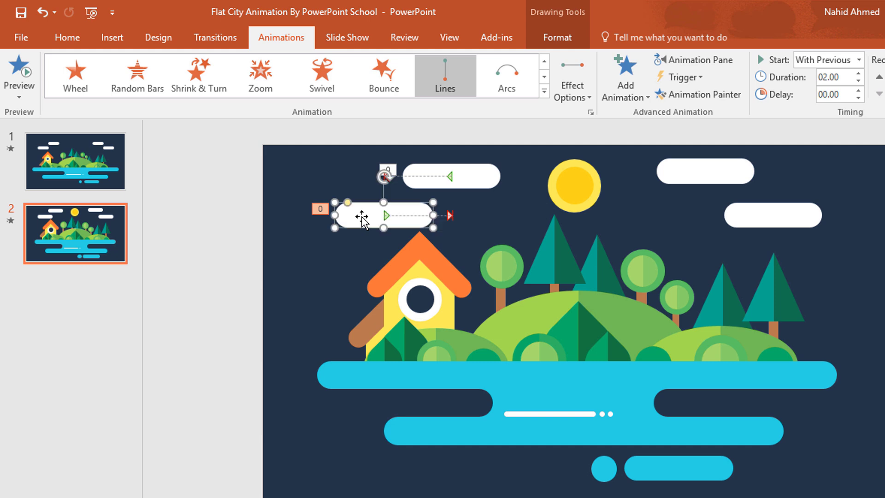
{"action": "left_click", "coordinate": [731, 94]}
{"action": "left_click", "coordinate": [751, 171]}
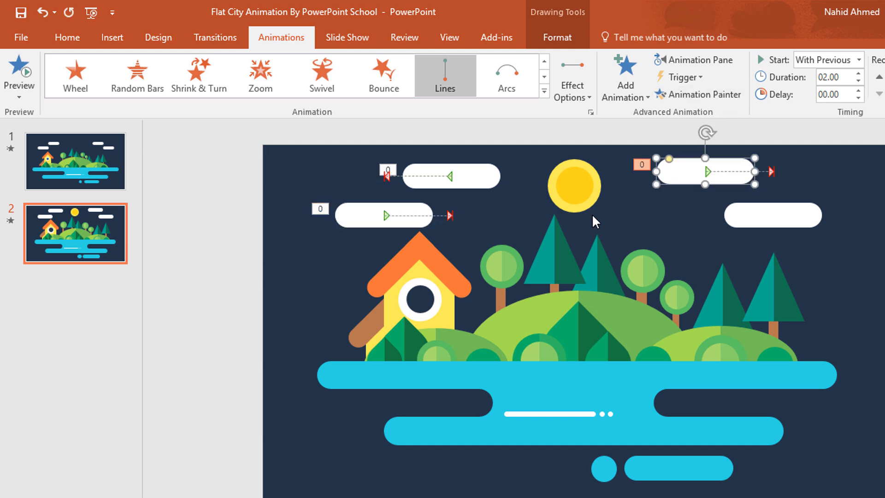
{"action": "left_click", "coordinate": [489, 178]}
{"action": "left_click", "coordinate": [713, 95]}
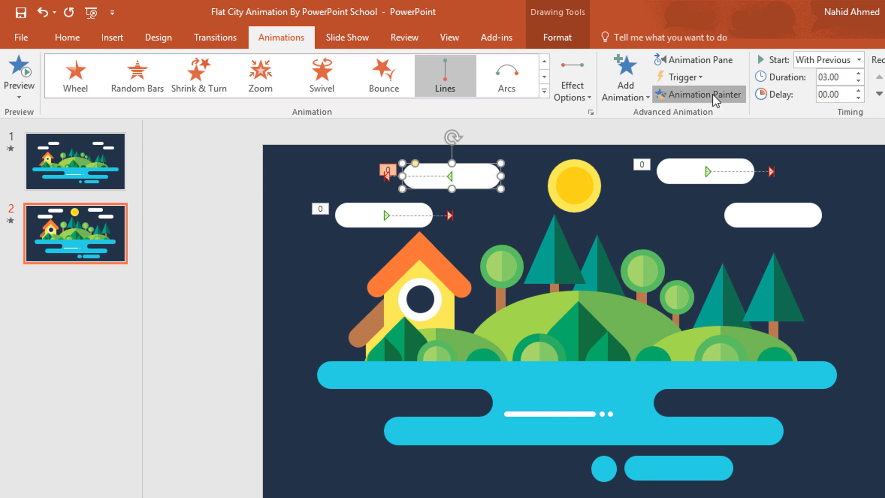
{"action": "left_click", "coordinate": [789, 206]}
{"action": "left_click", "coordinate": [584, 197]}
{"action": "left_click_drag", "start_coordinate": [584, 197], "coordinate": [598, 277]}
Give the sun an upward Lines path starting With Previous, moved first in the Animation Pane
{"action": "key", "text": "ctrl+z"}
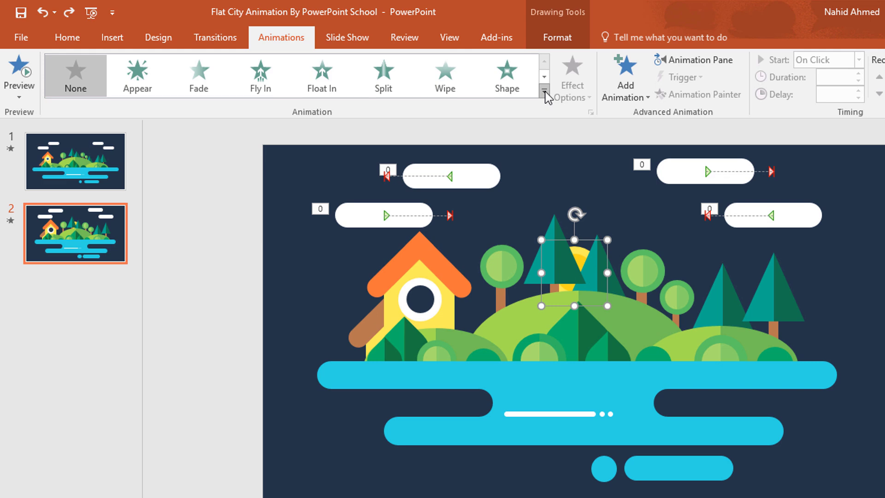
{"action": "left_click", "coordinate": [545, 91]}
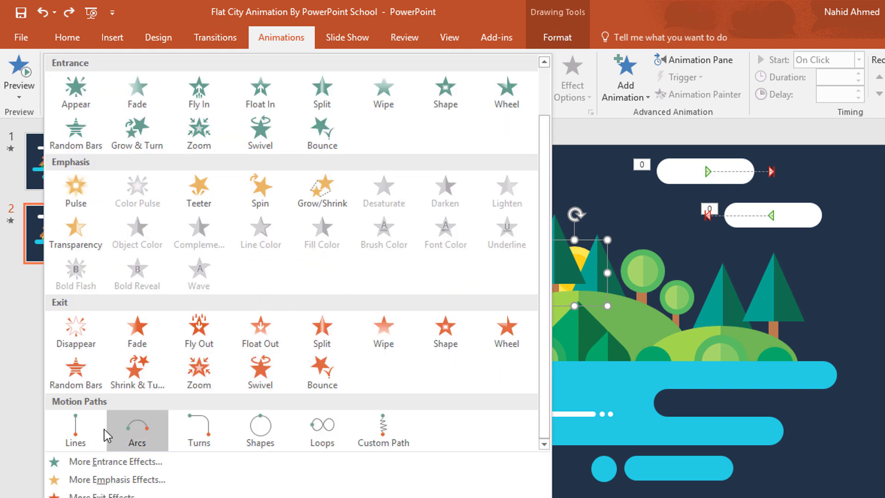
{"action": "left_click", "coordinate": [93, 435]}
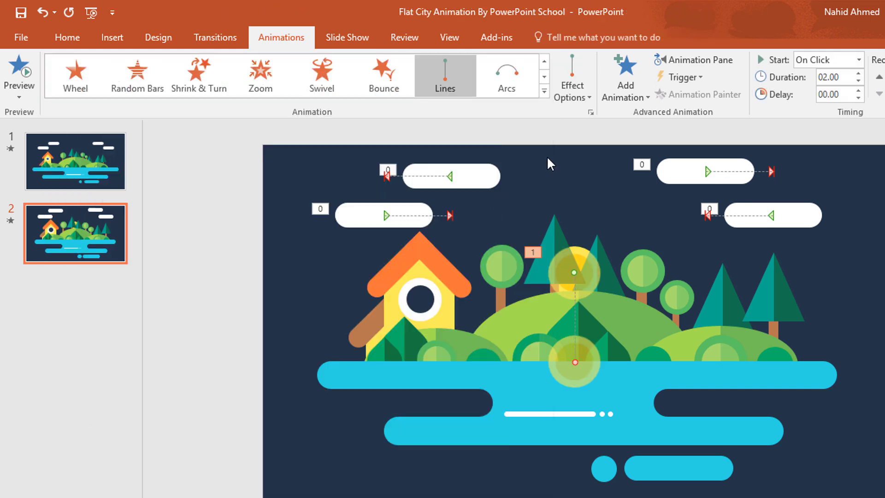
{"action": "left_click", "coordinate": [582, 96]}
{"action": "left_click", "coordinate": [598, 242]}
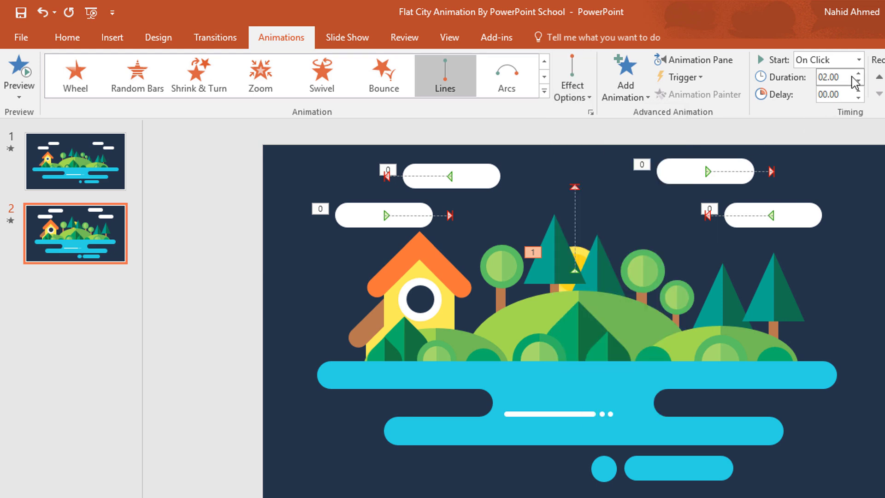
{"action": "left_click", "coordinate": [859, 60]}
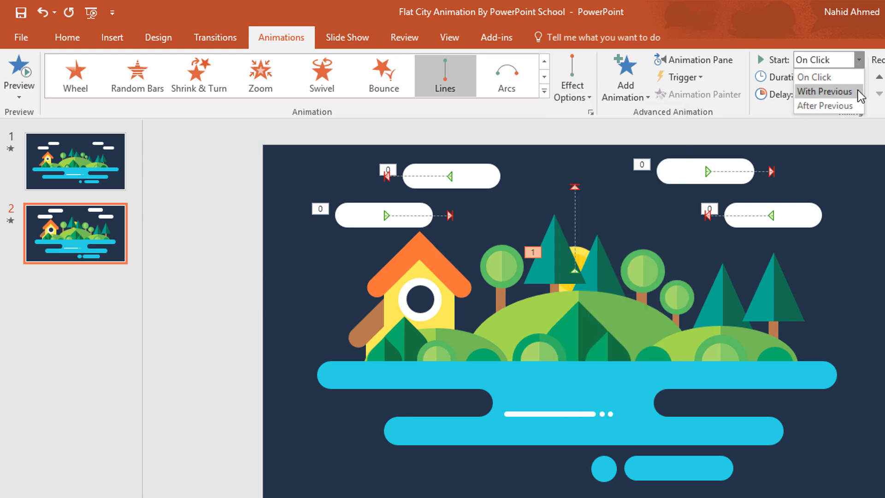
{"action": "left_click", "coordinate": [824, 91]}
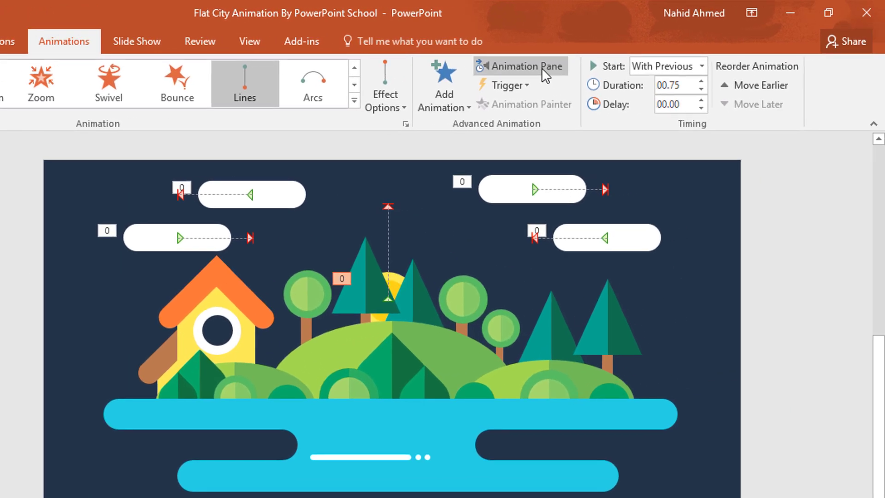
{"action": "left_click", "coordinate": [714, 61]}
{"action": "left_click_drag", "start_coordinate": [724, 278], "coordinate": [727, 206]}
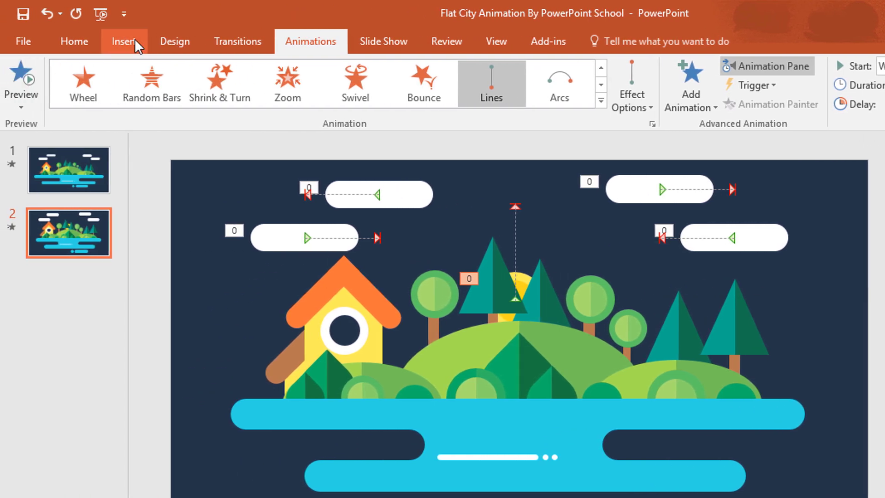
Draw a rectangle covering the whole slide
{"action": "left_click", "coordinate": [134, 39]}
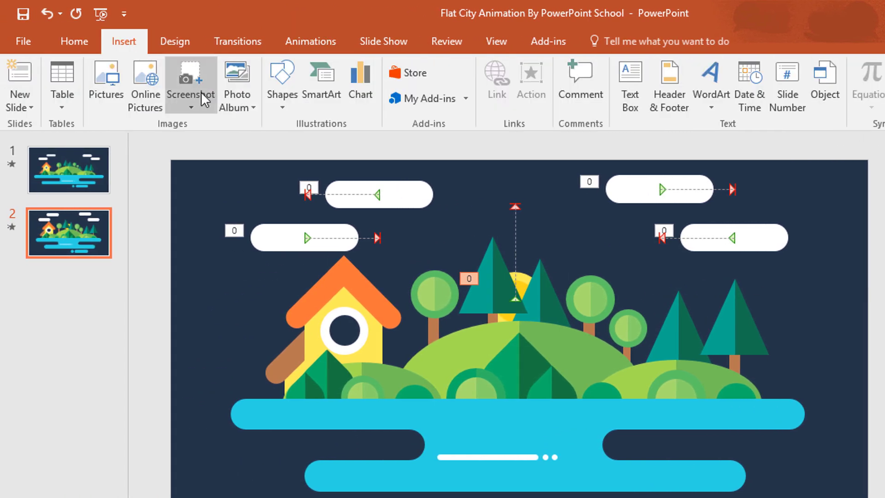
{"action": "left_click", "coordinate": [283, 103]}
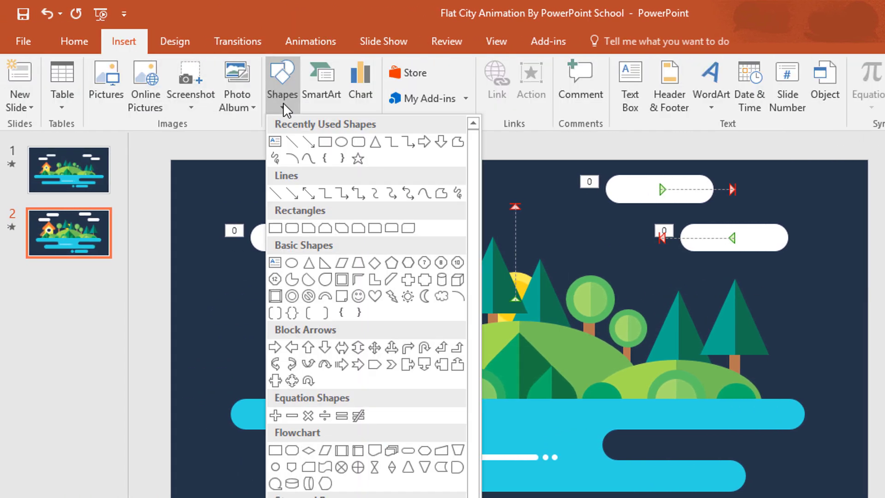
{"action": "left_click", "coordinate": [325, 145]}
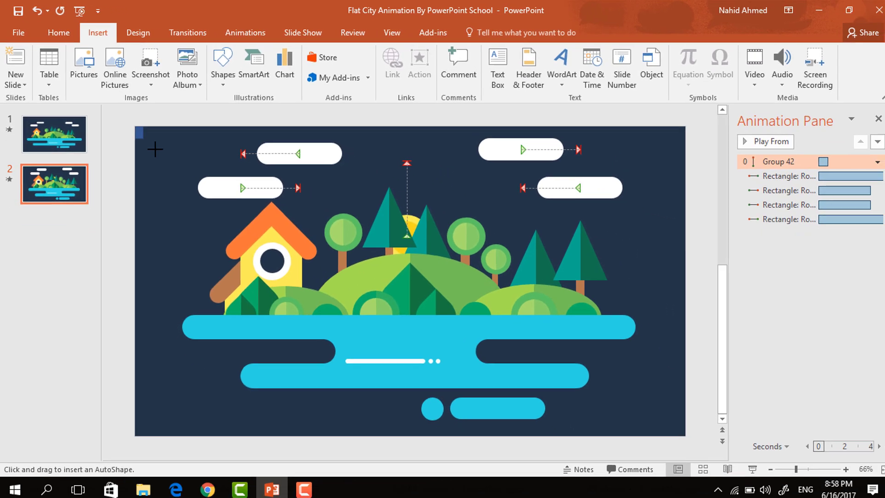
{"action": "left_click_drag", "start_coordinate": [155, 149], "coordinate": [684, 433]}
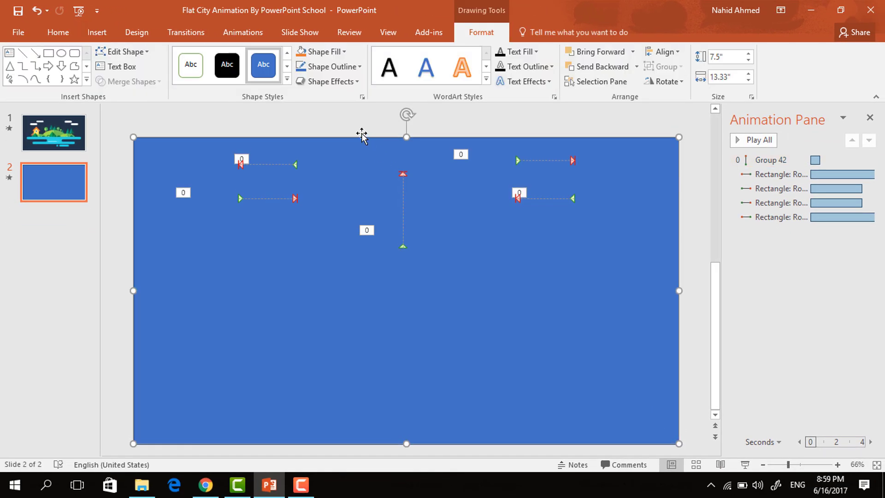
Fill the rectangle near-black at 9% transparency with no outline
{"action": "left_click", "coordinate": [363, 97]}
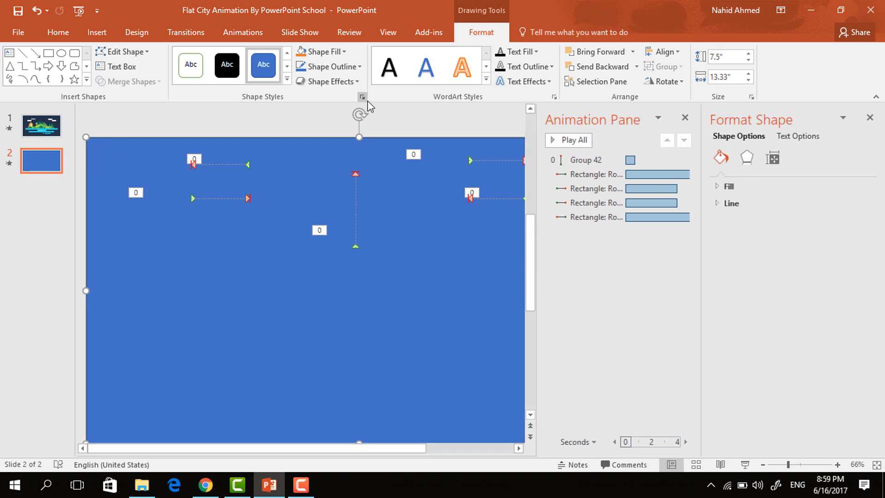
{"action": "left_click", "coordinate": [729, 186]}
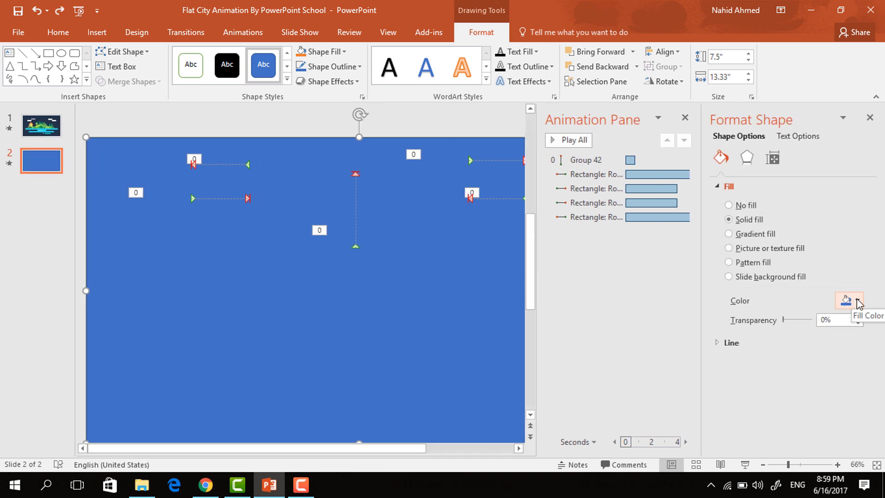
{"action": "left_click", "coordinate": [857, 302]}
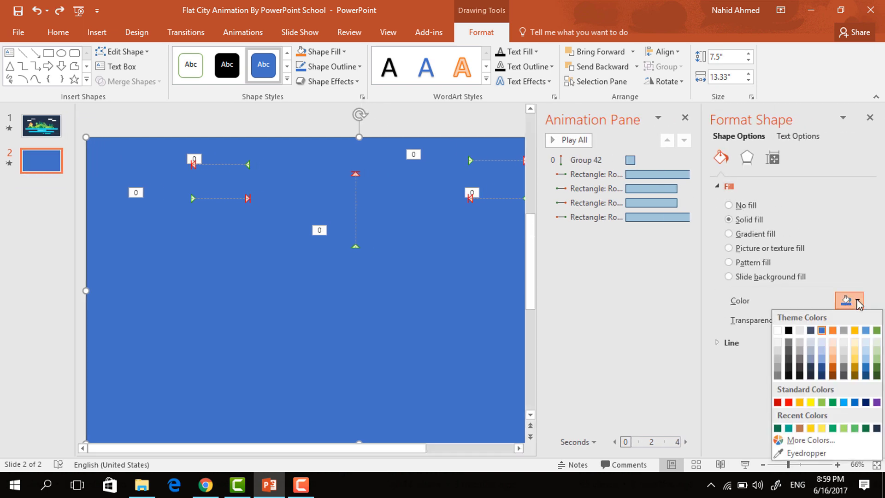
{"action": "left_click", "coordinate": [789, 376]}
{"action": "left_click", "coordinate": [858, 318]}
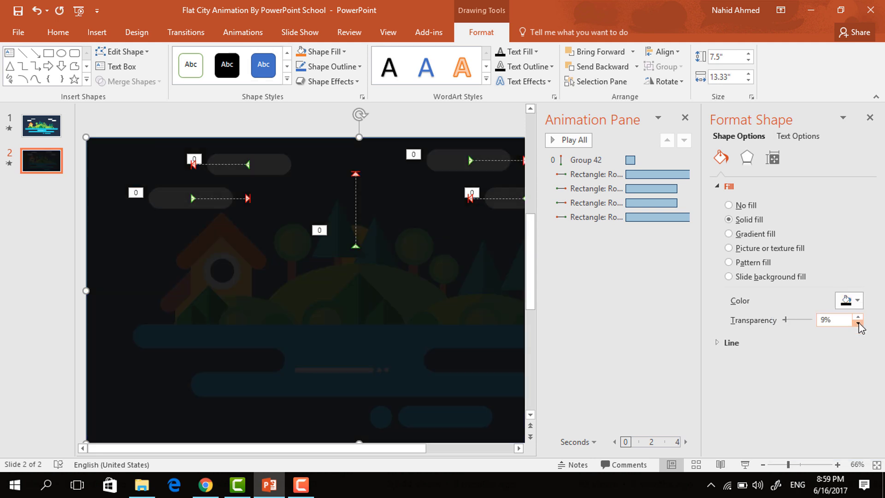
{"action": "left_click", "coordinate": [871, 120]}
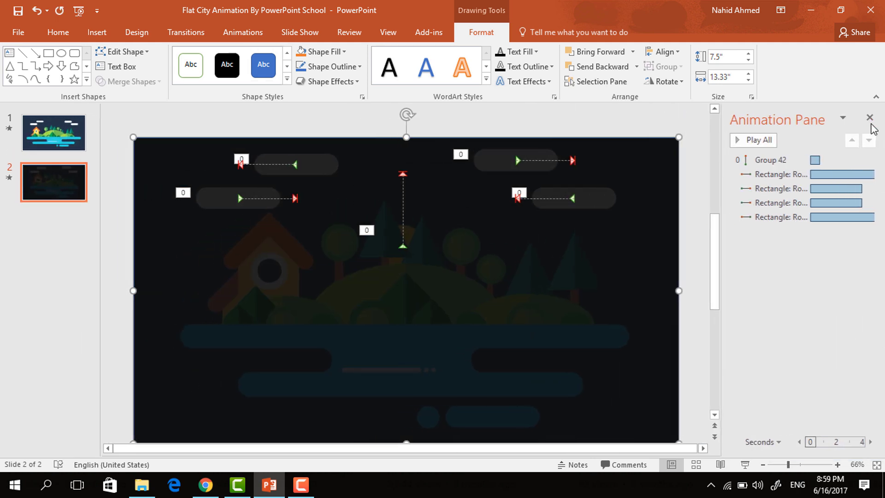
{"action": "left_click", "coordinate": [345, 67]}
{"action": "left_click", "coordinate": [367, 209]}
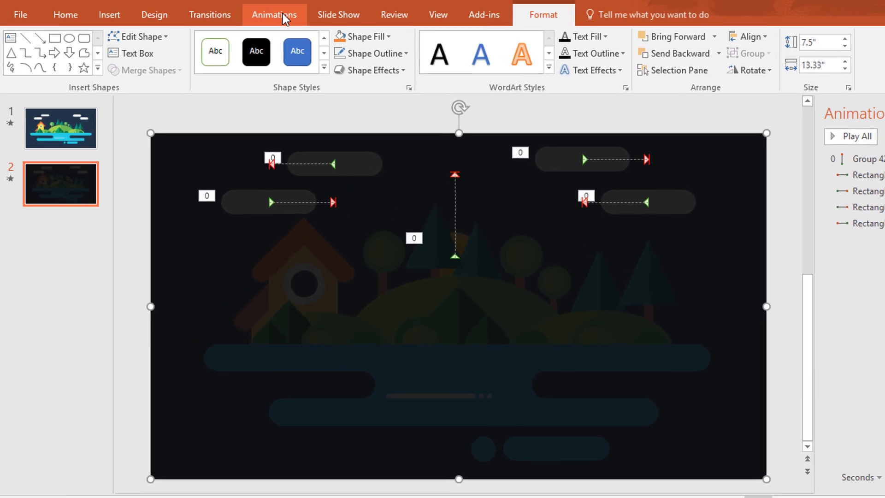
{"action": "left_click", "coordinate": [247, 32]}
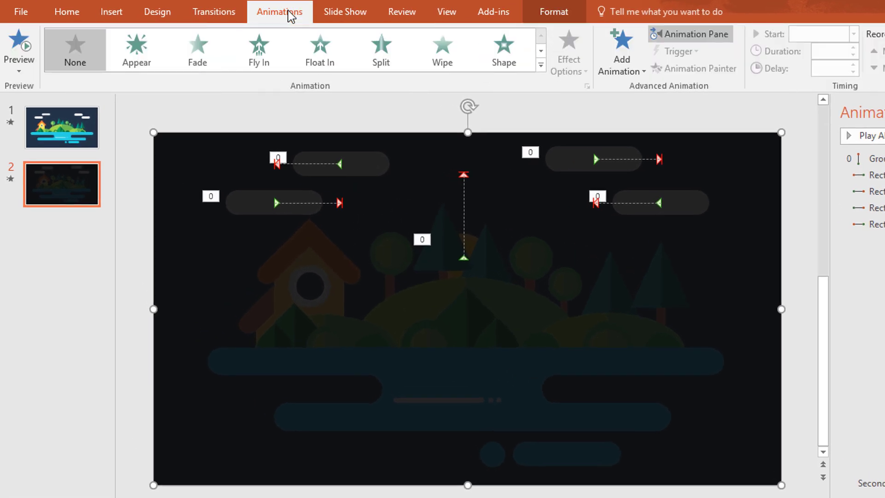
Add a 1.50 s Fade exit to the overlay as the first animation, and delay the sun's rise 0.25 s
{"action": "left_click", "coordinate": [540, 67]}
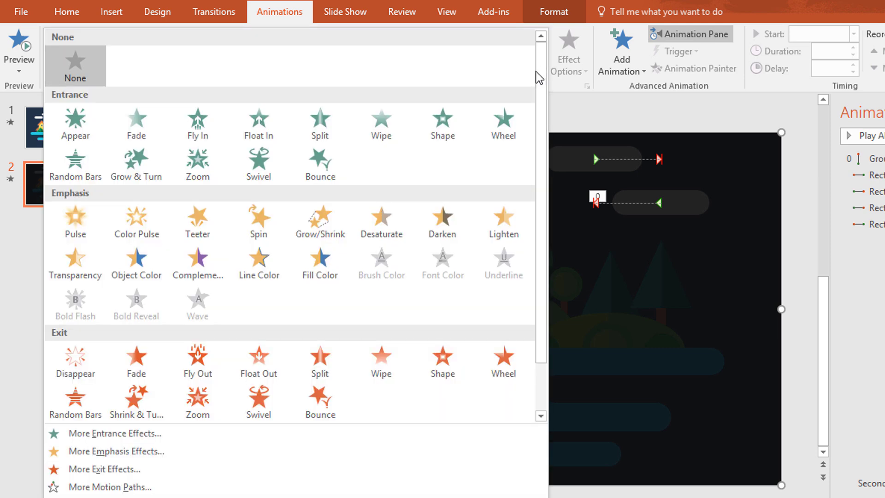
{"action": "left_click", "coordinate": [152, 365]}
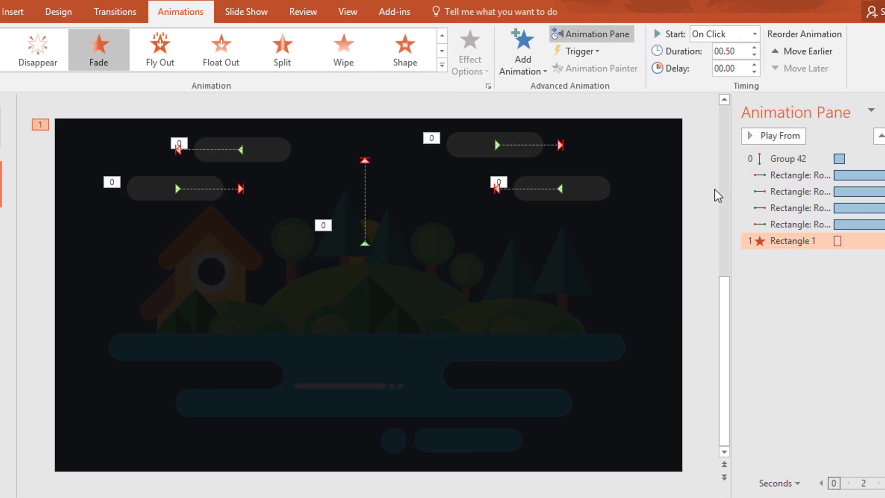
{"action": "left_click_drag", "start_coordinate": [742, 241], "coordinate": [759, 155]}
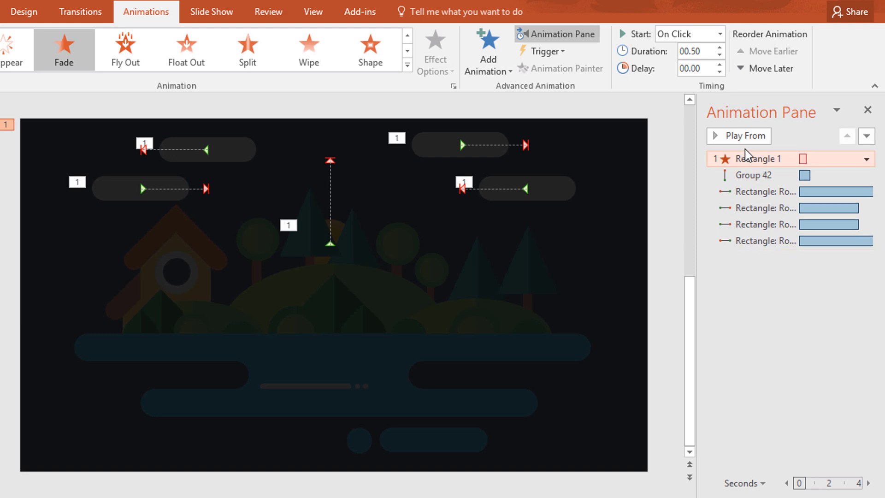
{"action": "left_click", "coordinate": [719, 48]}
{"action": "left_click", "coordinate": [719, 48]}
{"action": "left_click", "coordinate": [720, 48]}
{"action": "left_click", "coordinate": [719, 48]}
{"action": "left_click", "coordinate": [756, 175]}
{"action": "left_click", "coordinate": [720, 65]}
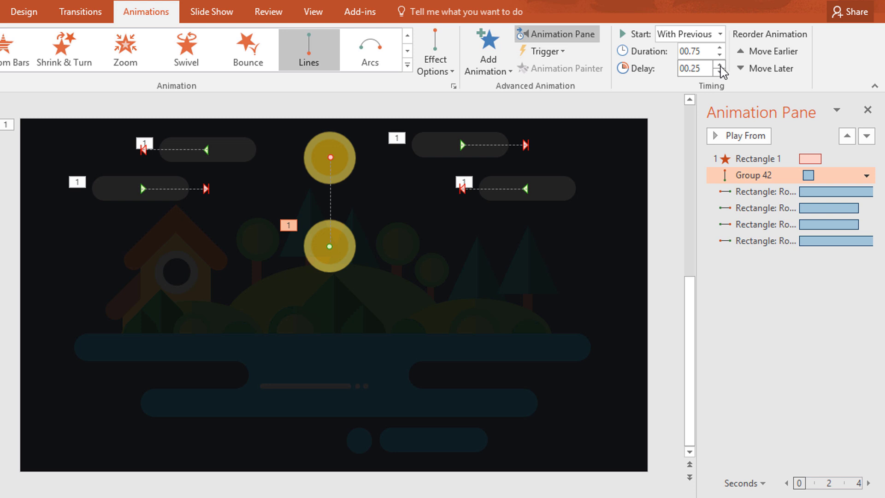